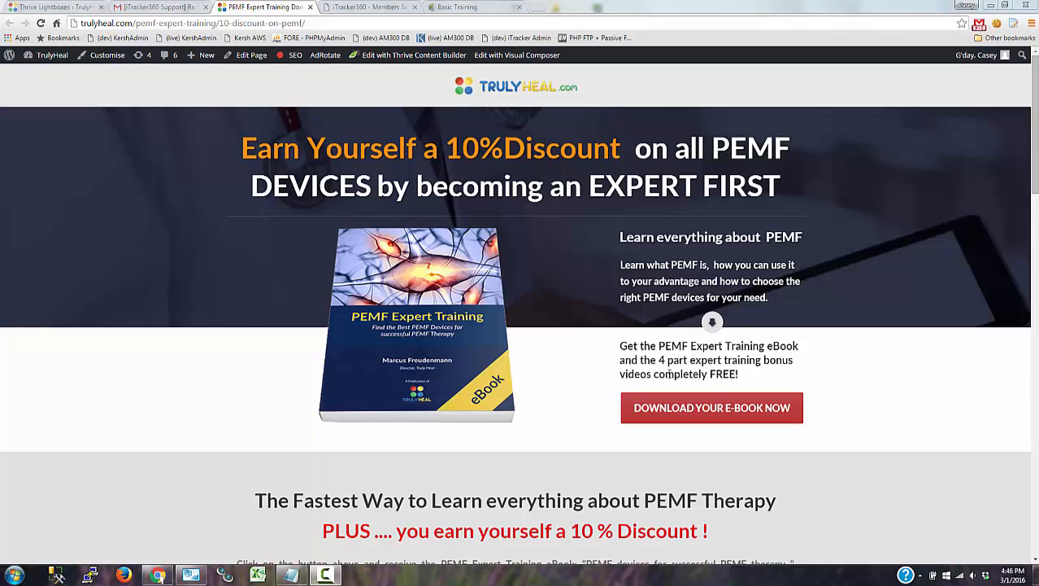
# Open the e-book download lightbox, inspect the HTML of its Name field and form, and close both the inspector and the lightbox.
pyautogui.click(725, 415)
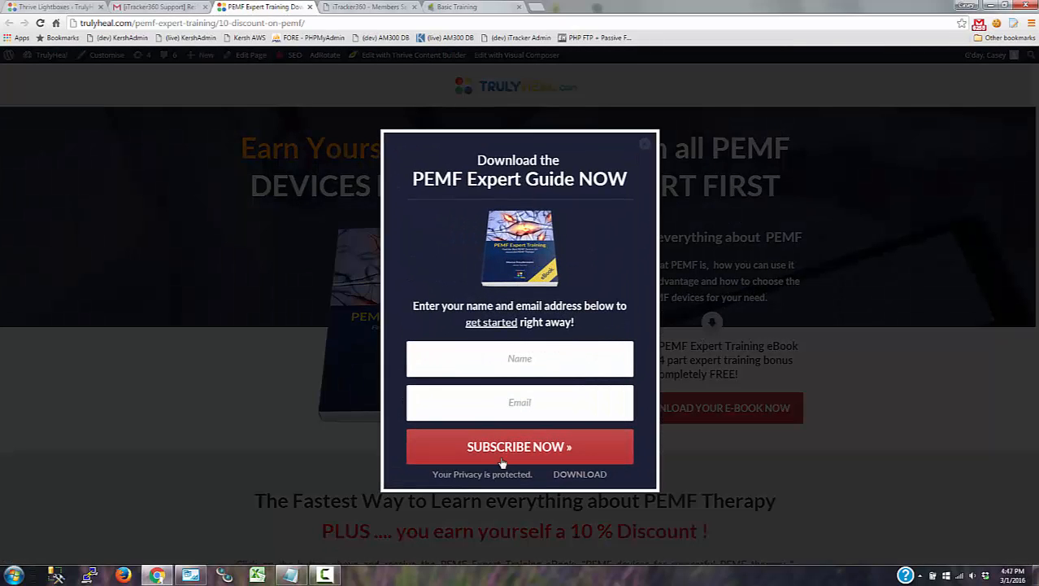
pyautogui.click(527, 358)
pyautogui.rightClick(537, 361)
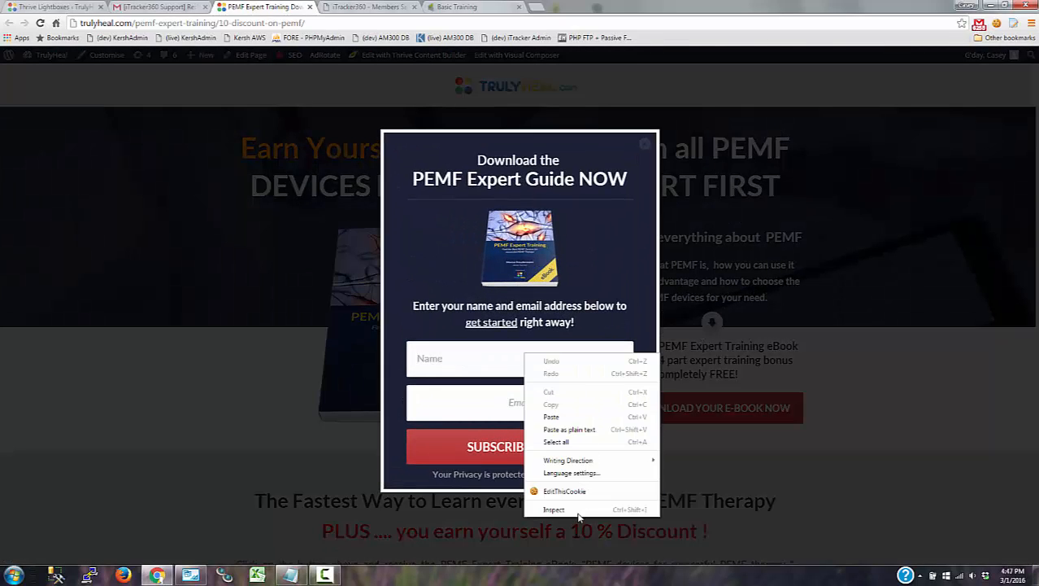
pyautogui.click(559, 480)
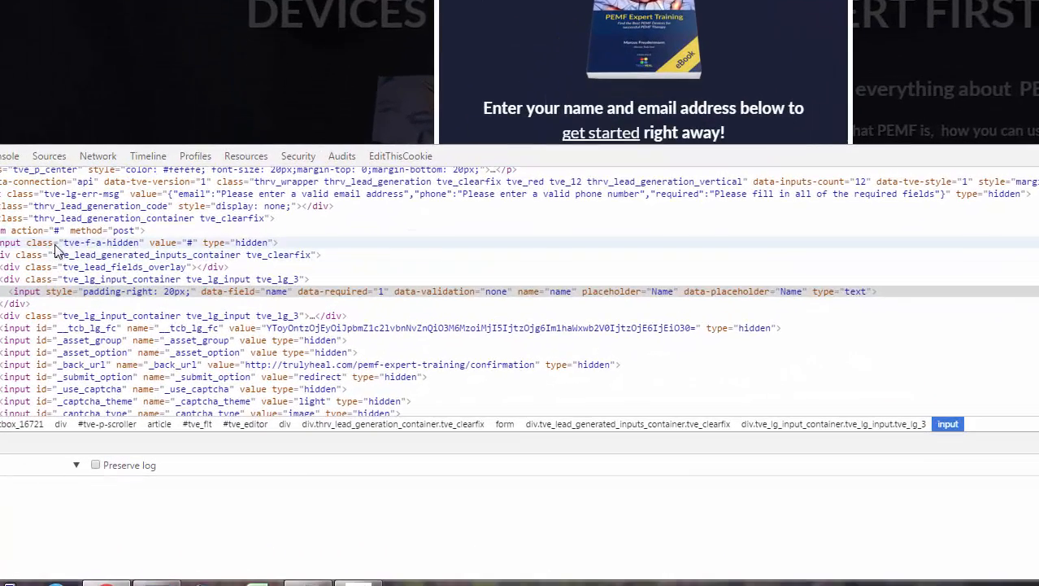
pyautogui.click(115, 329)
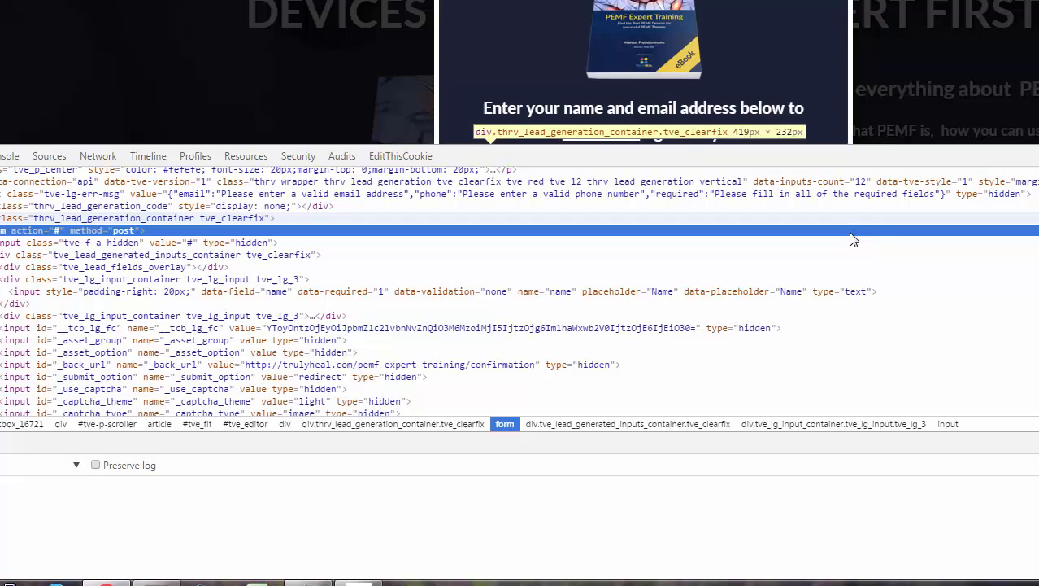
pyautogui.click(1029, 156)
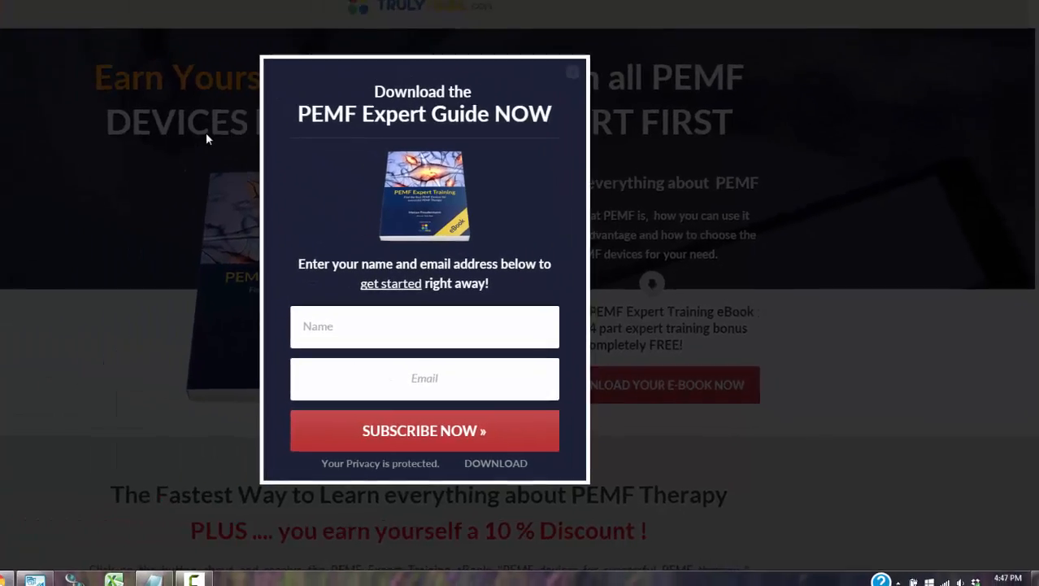
pyautogui.click(197, 216)
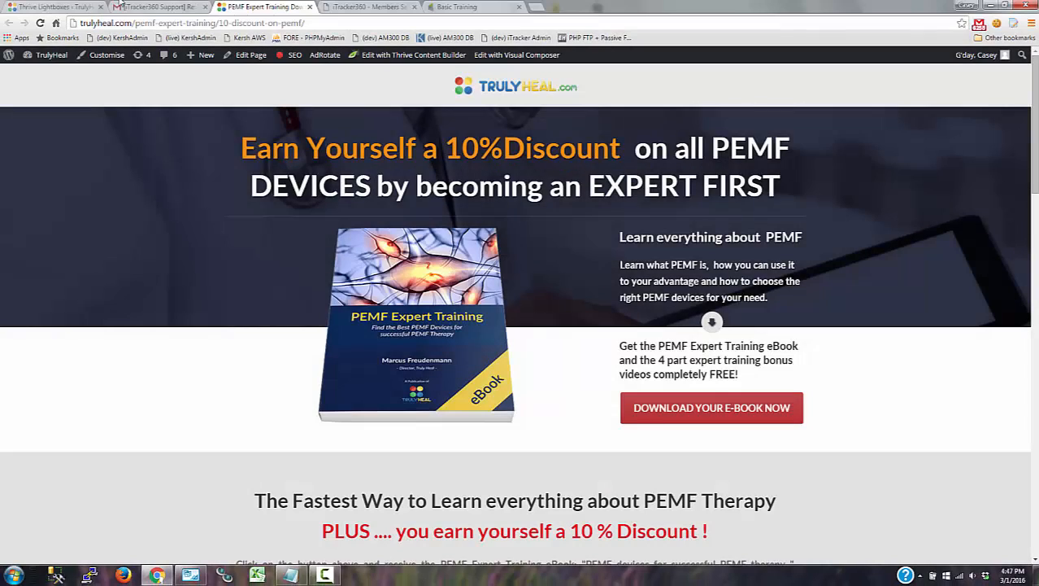
# Open the "Lightbox – PEMF EXPERT TRAINING – Download" in Thrive Content Builder and bring up its opt-in form's service connection settings.
pyautogui.click(59, 8)
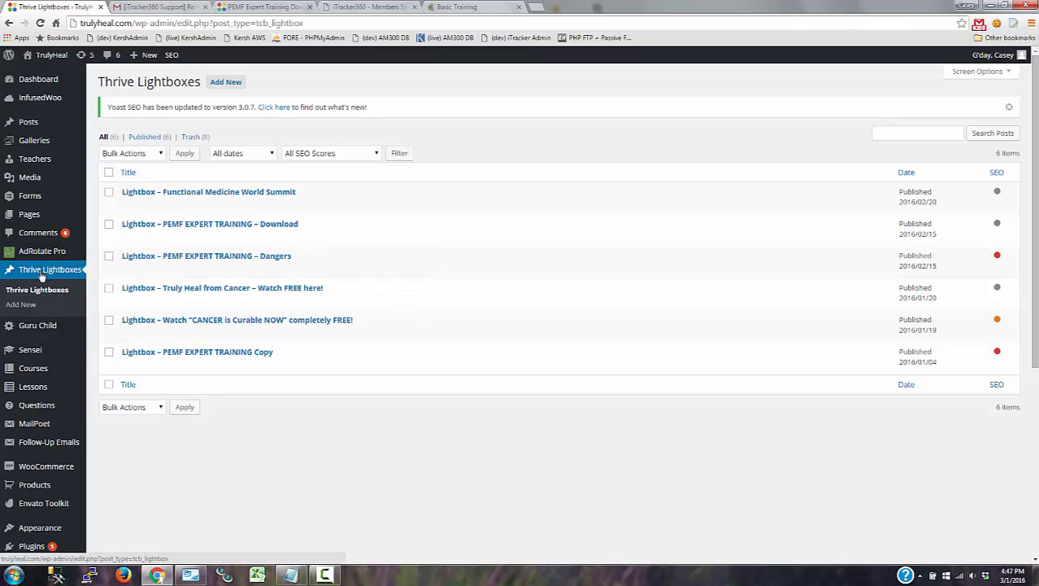
pyautogui.moveTo(248, 232)
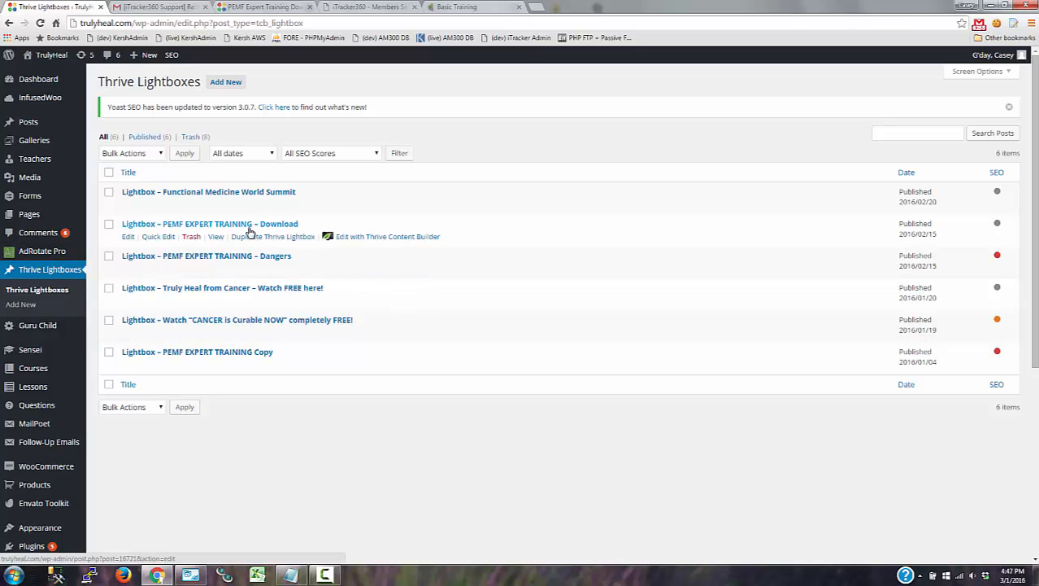
pyautogui.click(197, 228)
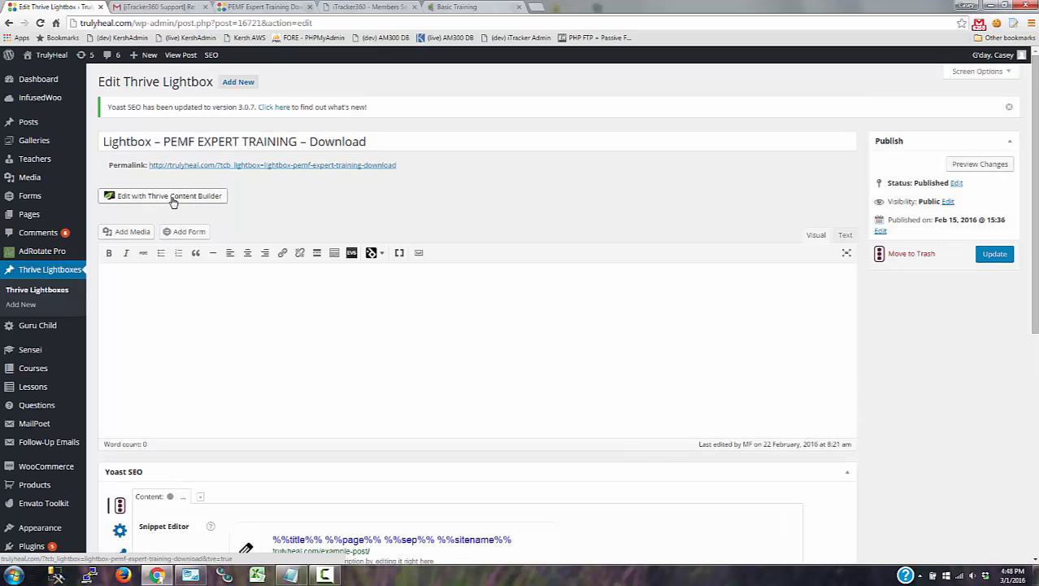
pyautogui.click(169, 200)
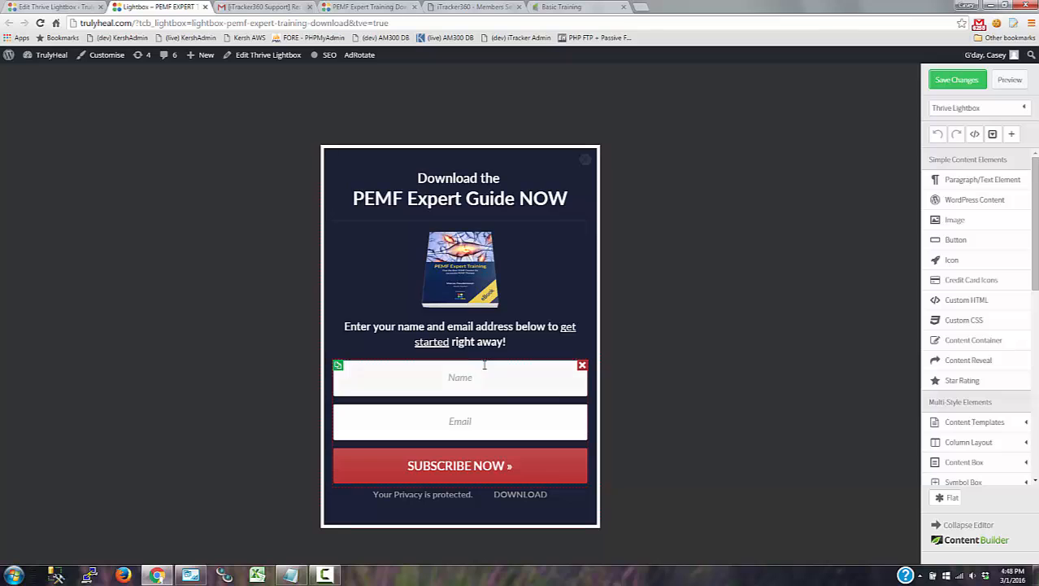
pyautogui.click(484, 375)
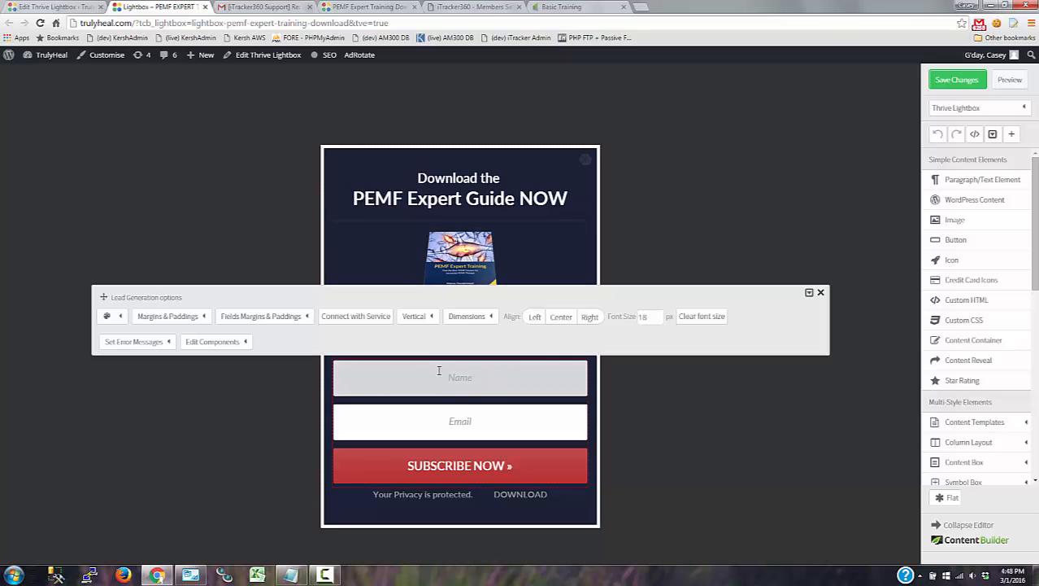
pyautogui.click(359, 320)
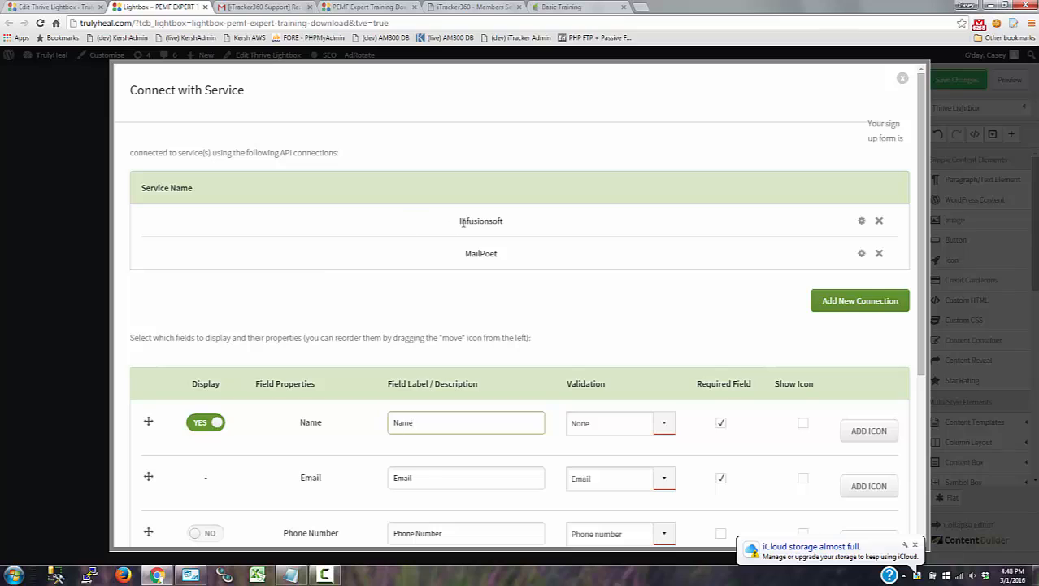
# Review the opt-in form's connected services, displayed fields and thank-you page redirect URL.
pyautogui.moveTo(460, 222); pyautogui.dragTo(506, 222)
pyautogui.moveTo(470, 253); pyautogui.dragTo(500, 265)
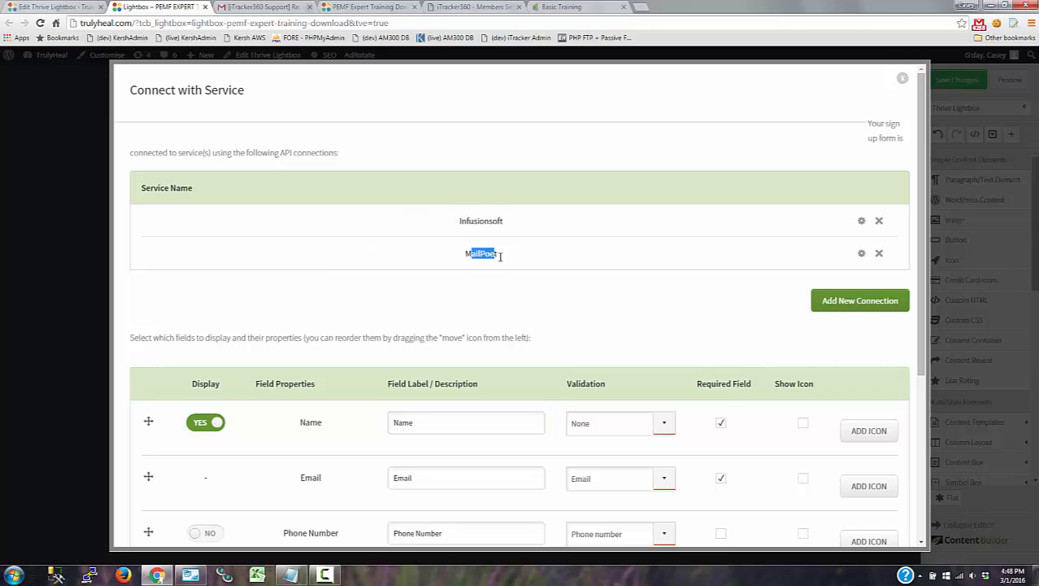
pyautogui.click(499, 260)
pyautogui.moveTo(476, 221); pyautogui.dragTo(510, 276)
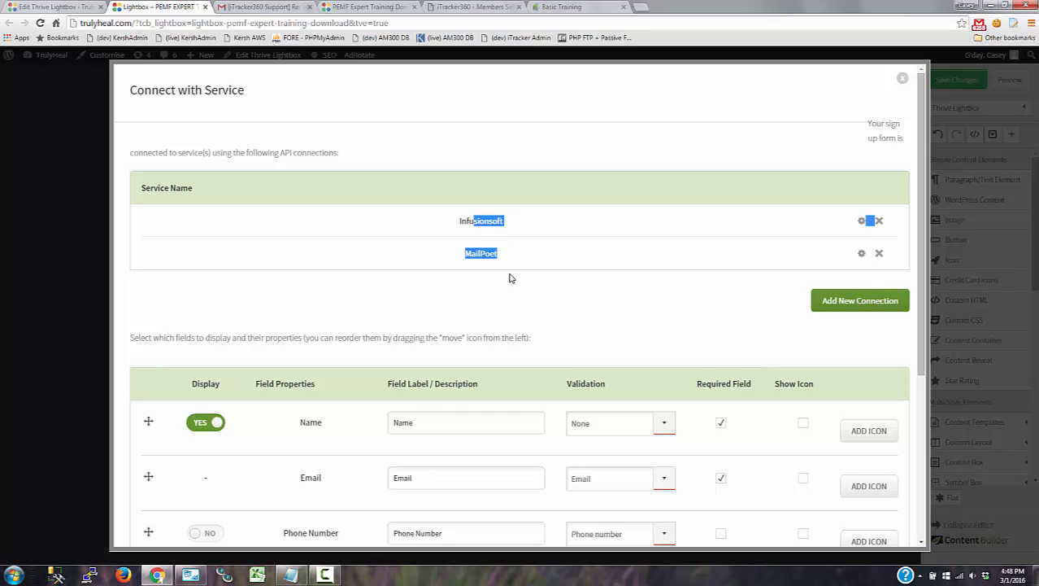
pyautogui.click(486, 247)
pyautogui.scroll(-3, 484, 247)
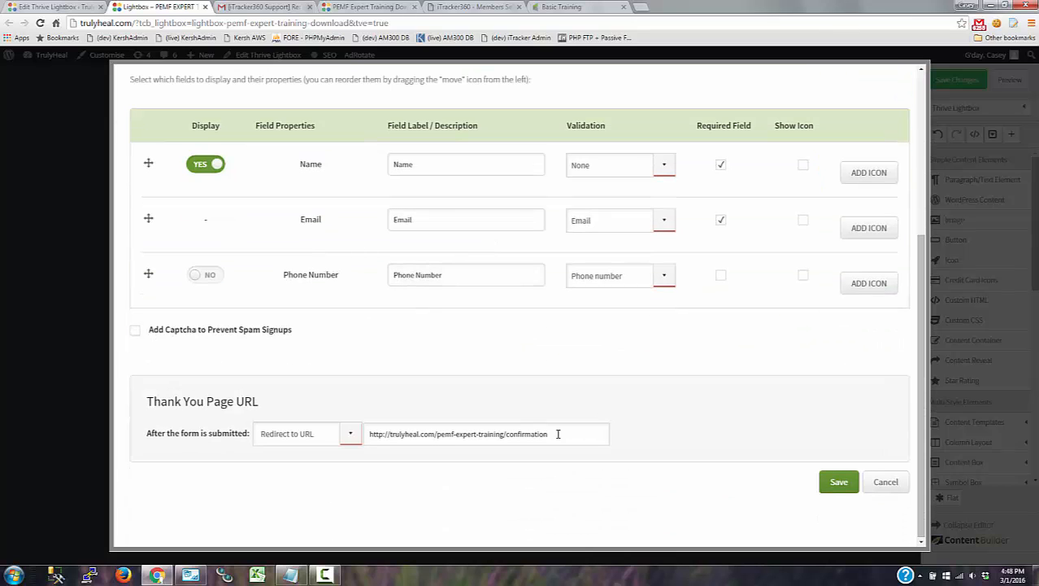
pyautogui.moveTo(558, 433); pyautogui.dragTo(308, 420)
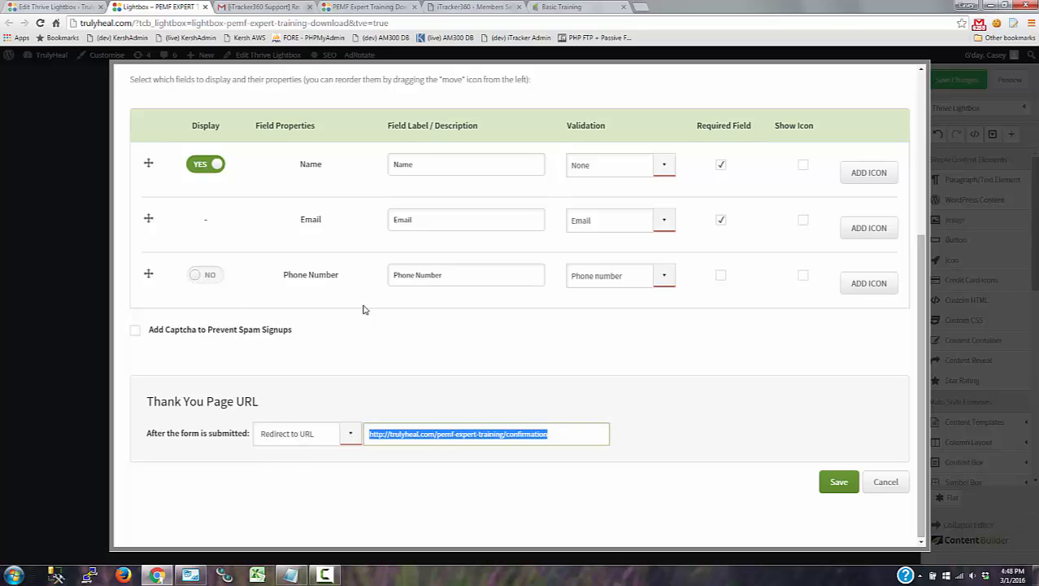
pyautogui.scroll(3, 329, 266)
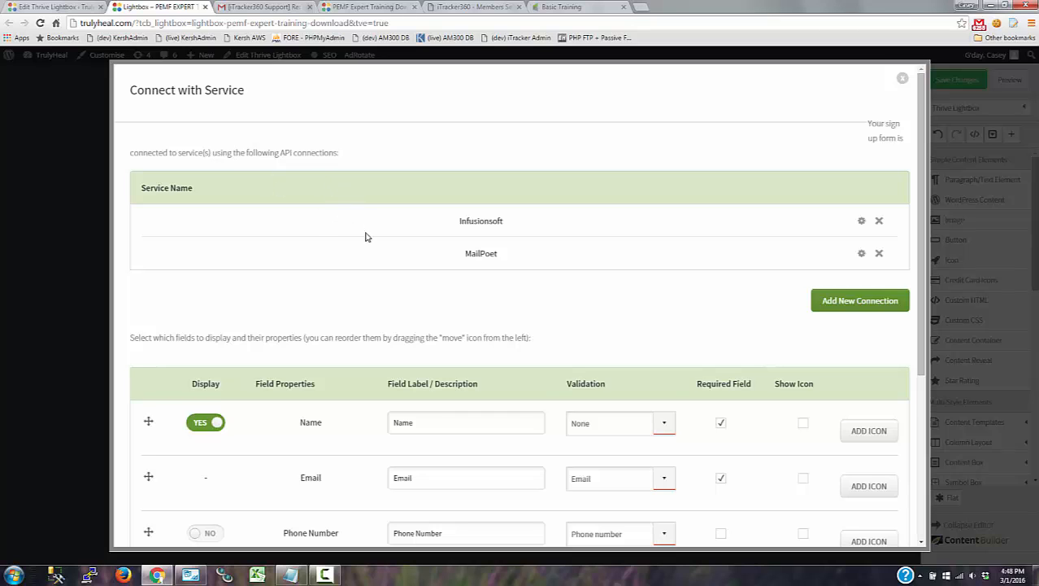
pyautogui.scroll(-1, 367, 245)
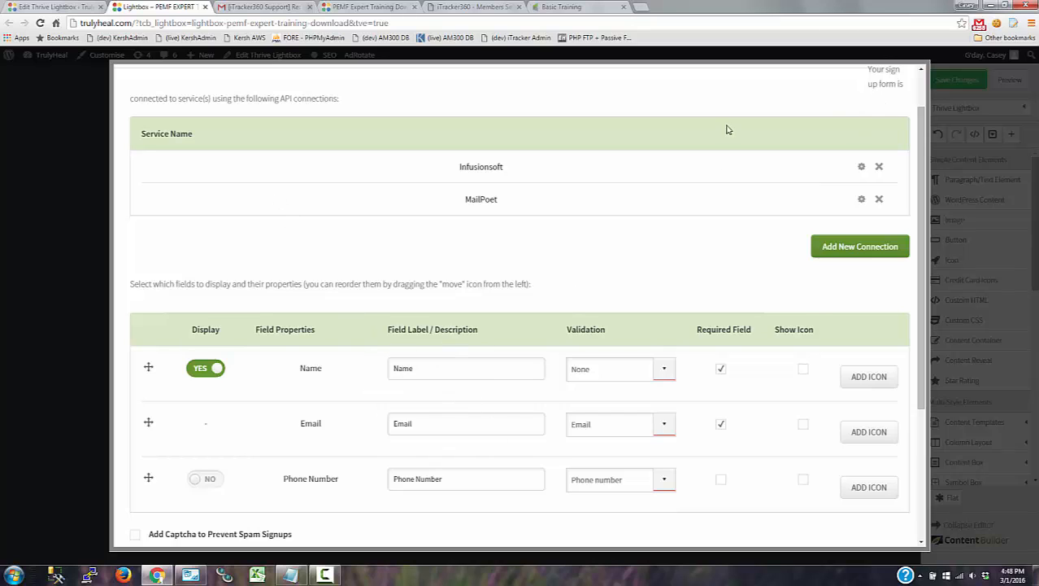
pyautogui.scroll(1, 786, 165)
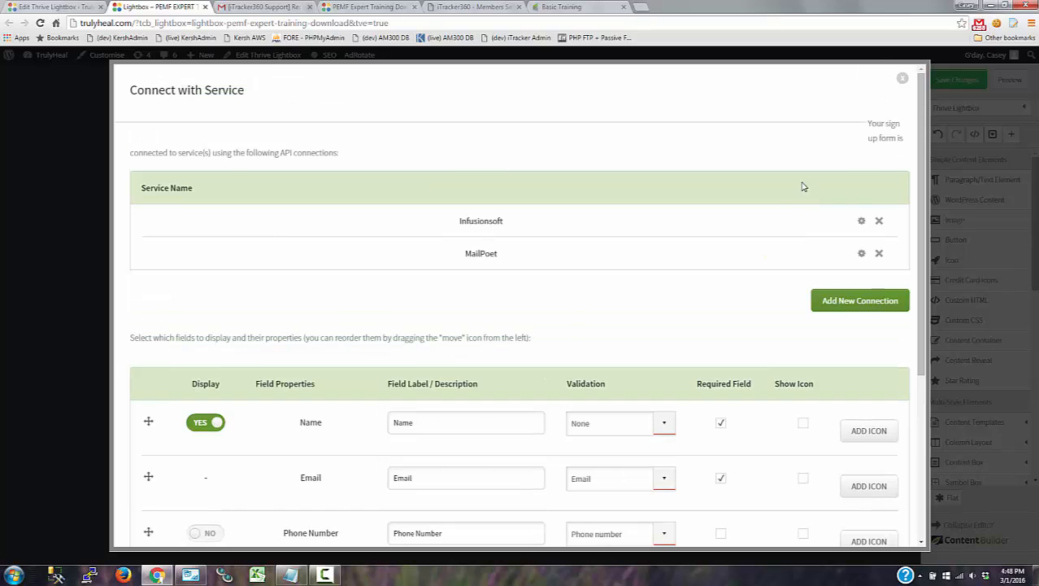
# Dismiss the lightbox on the live page, switch to Infusionsoft and open the "Thrive Optin Forms" campaign in Campaign Builder.
pyautogui.click(366, 10)
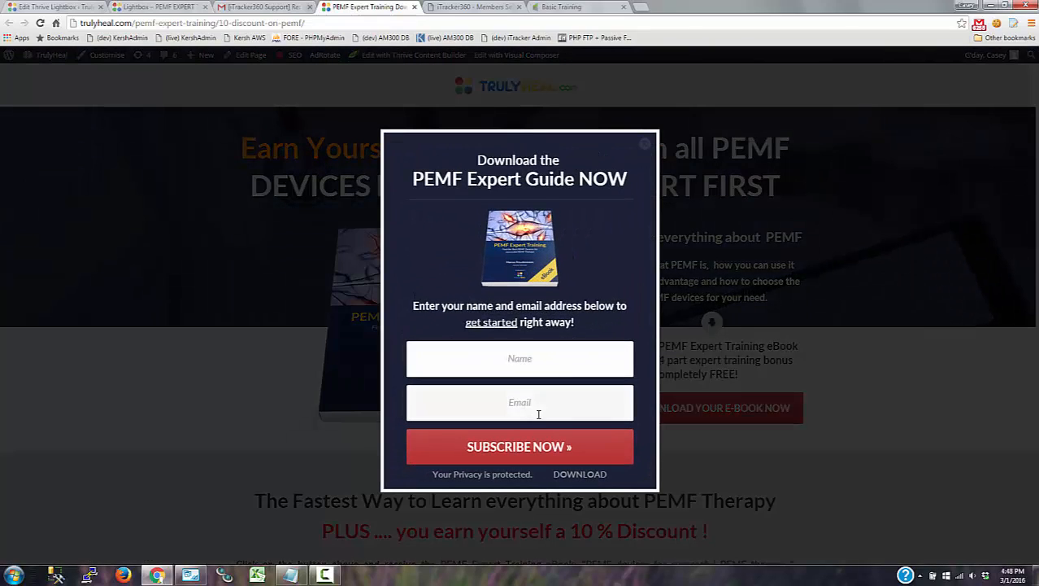
pyautogui.click(211, 359)
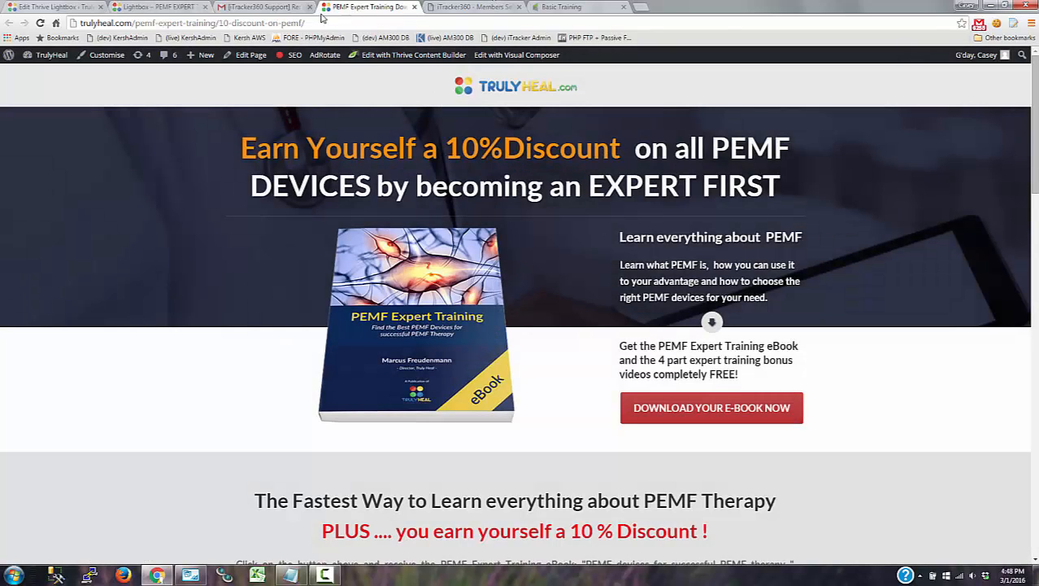
pyautogui.click(540, 8)
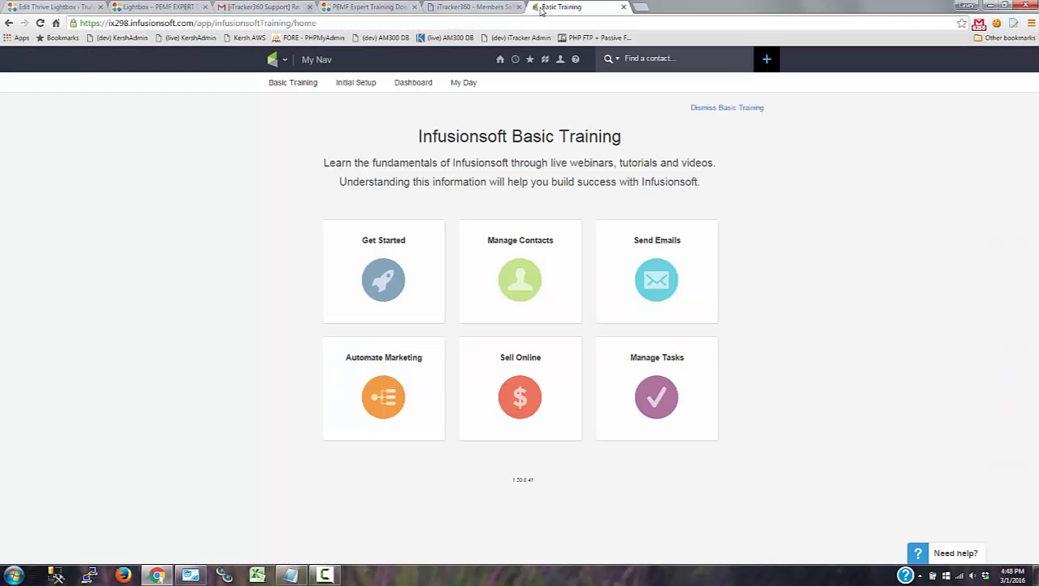
pyautogui.click(289, 65)
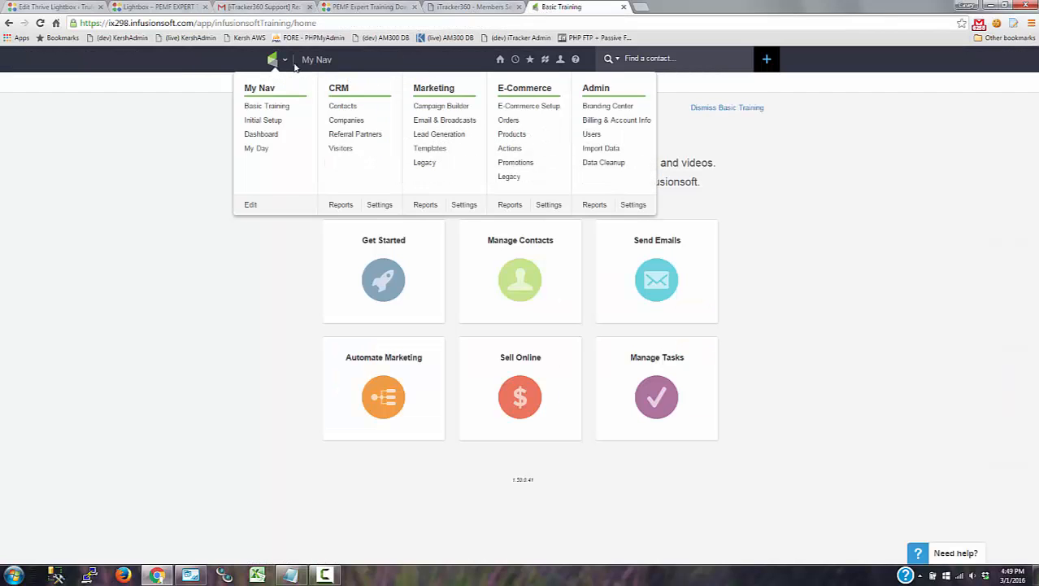
pyautogui.click(429, 107)
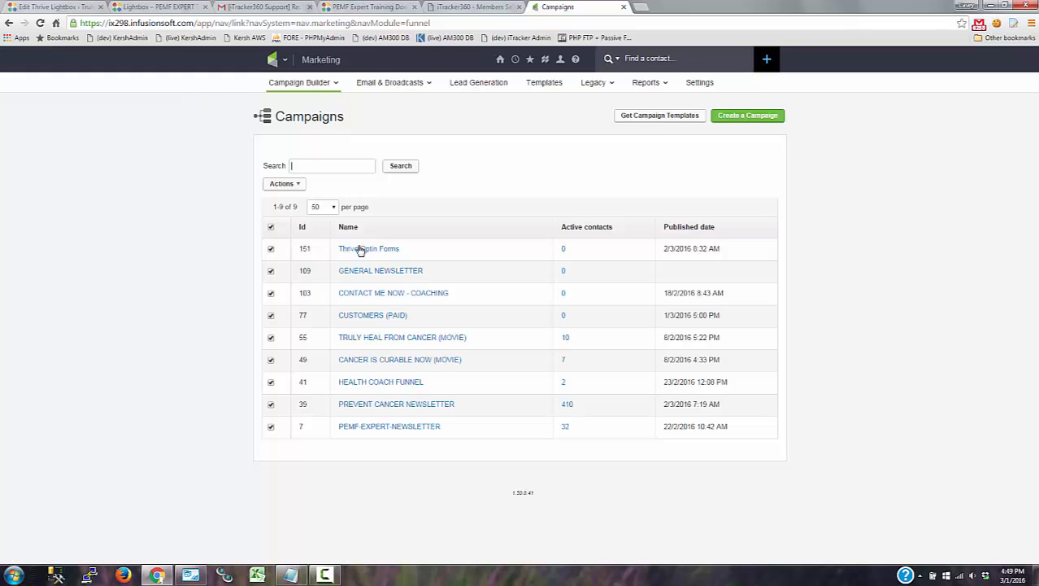
pyautogui.click(370, 252)
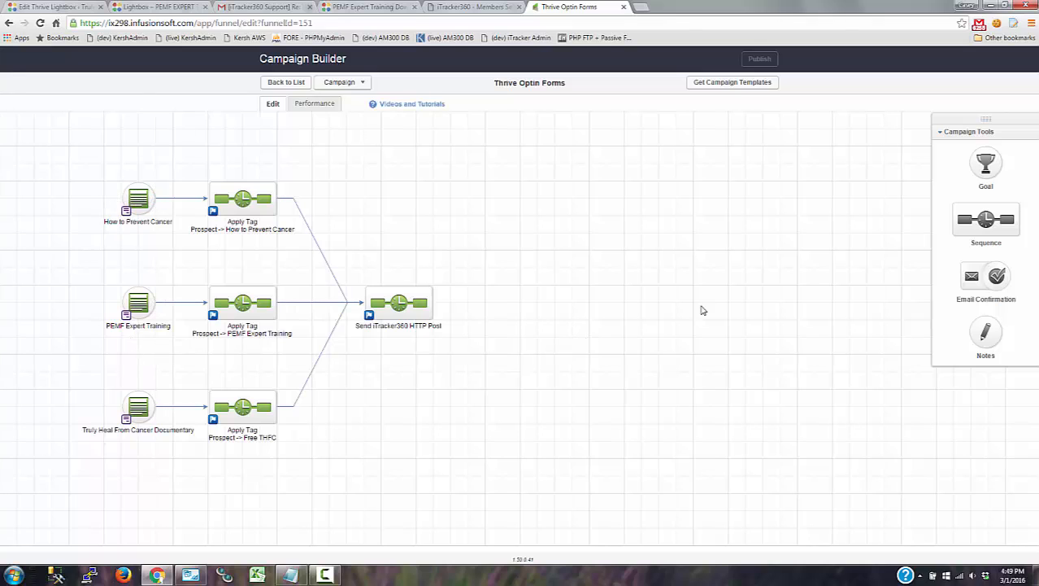
# Add a goal named "PEMF Expert Training" below the existing web forms, achieved when a contact submits a web form.
pyautogui.moveTo(986, 162); pyautogui.dragTo(137, 485)
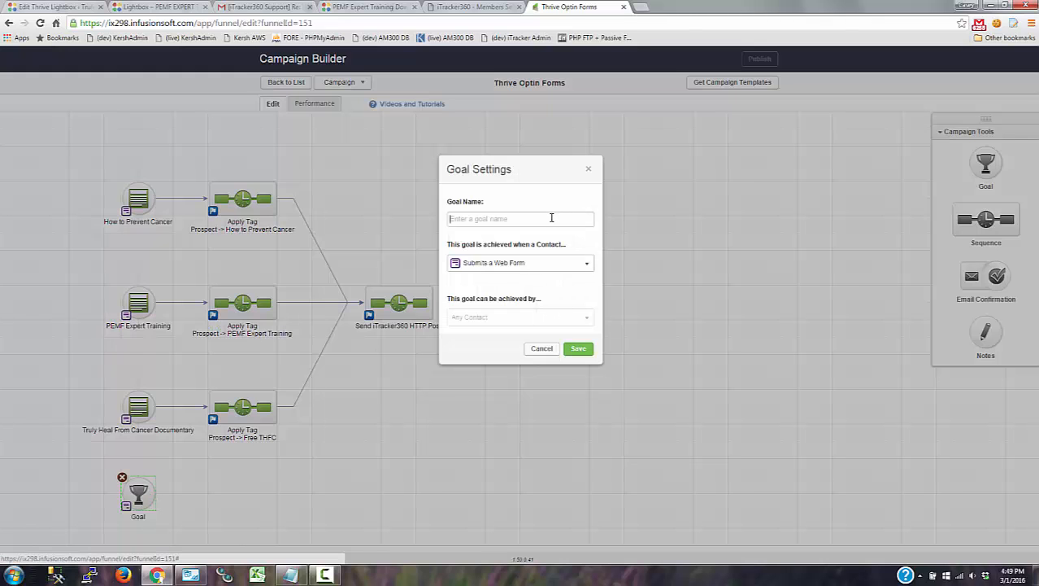
pyautogui.write('PEMF')
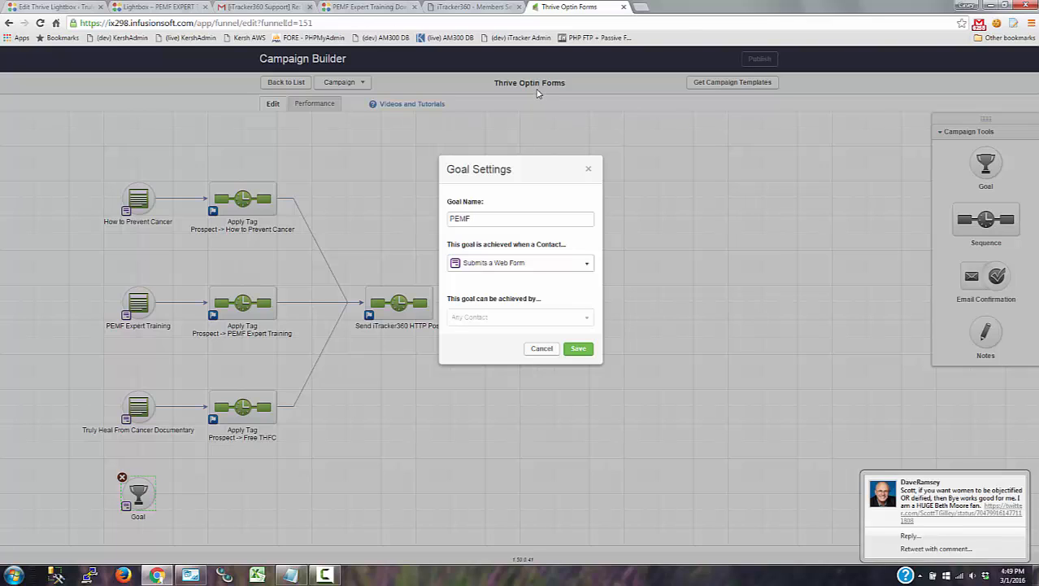
pyautogui.write(' Expert Training')
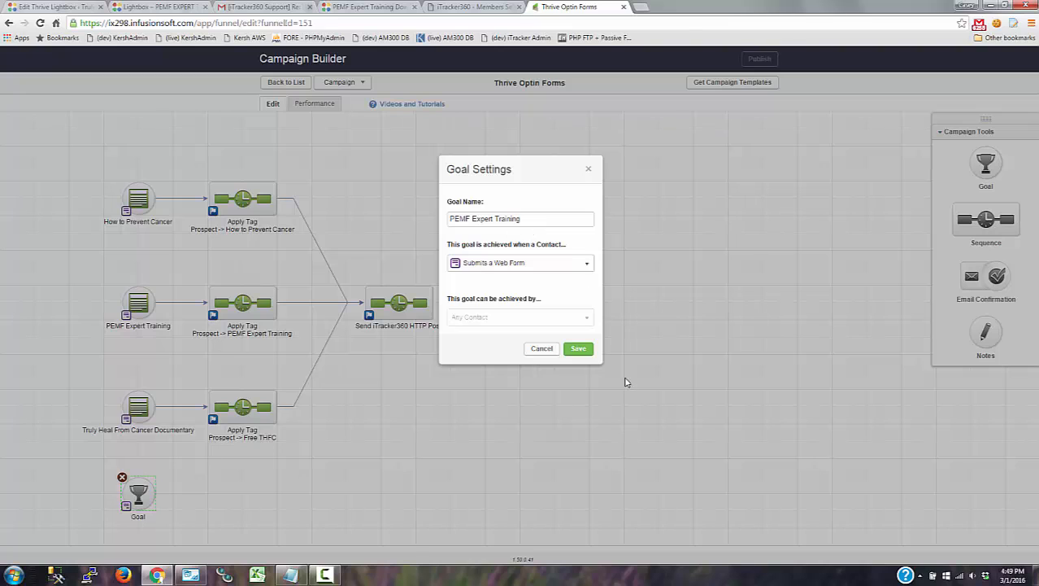
pyautogui.click(583, 351)
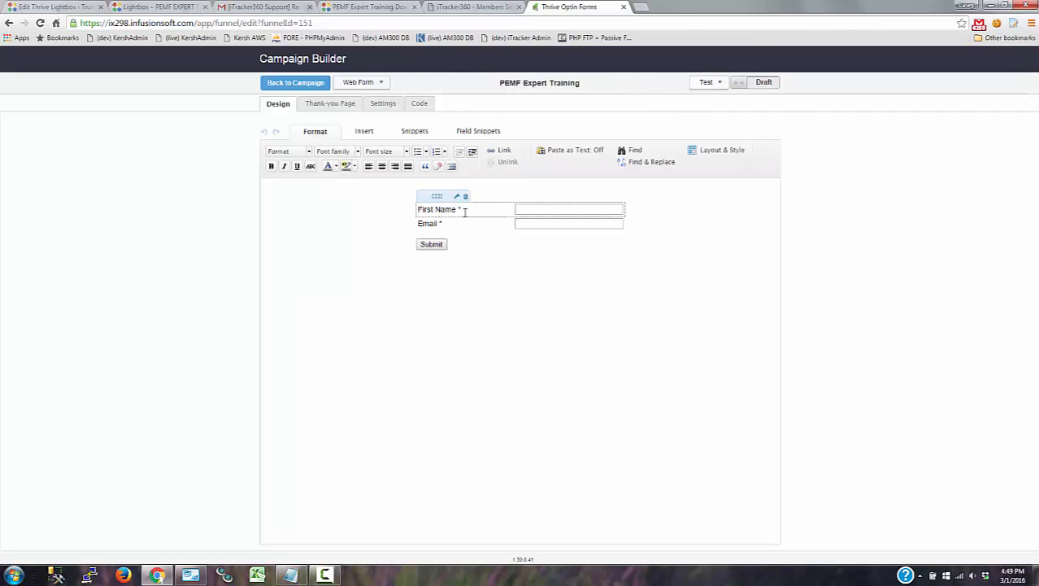
# Replace the new web form's content with a copy of the "How to Prevent Cancer" form from the Thrive Optin Forms campaign.
pyautogui.click(363, 82)
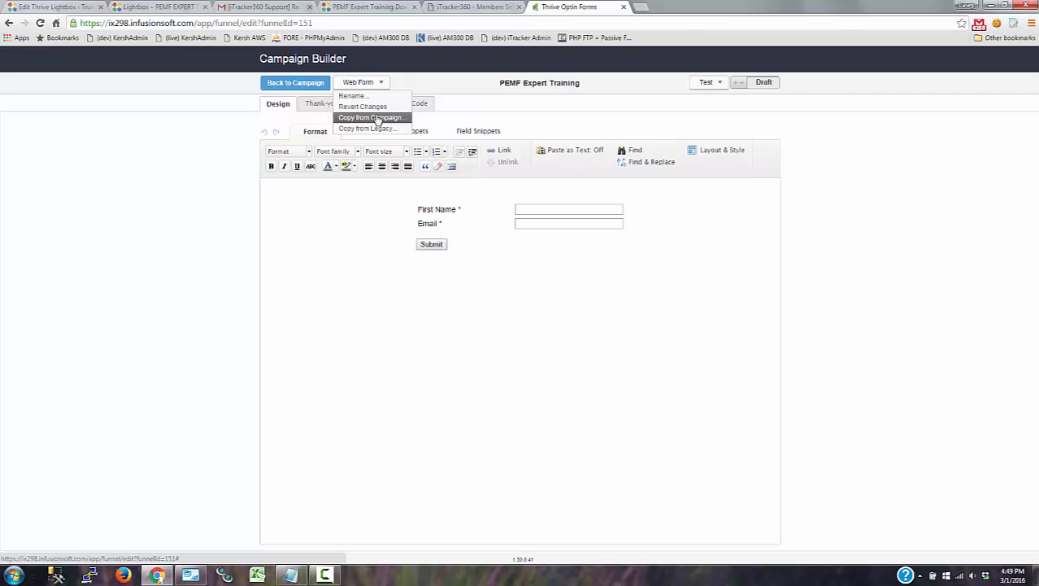
pyautogui.click(378, 119)
pyautogui.click(313, 202)
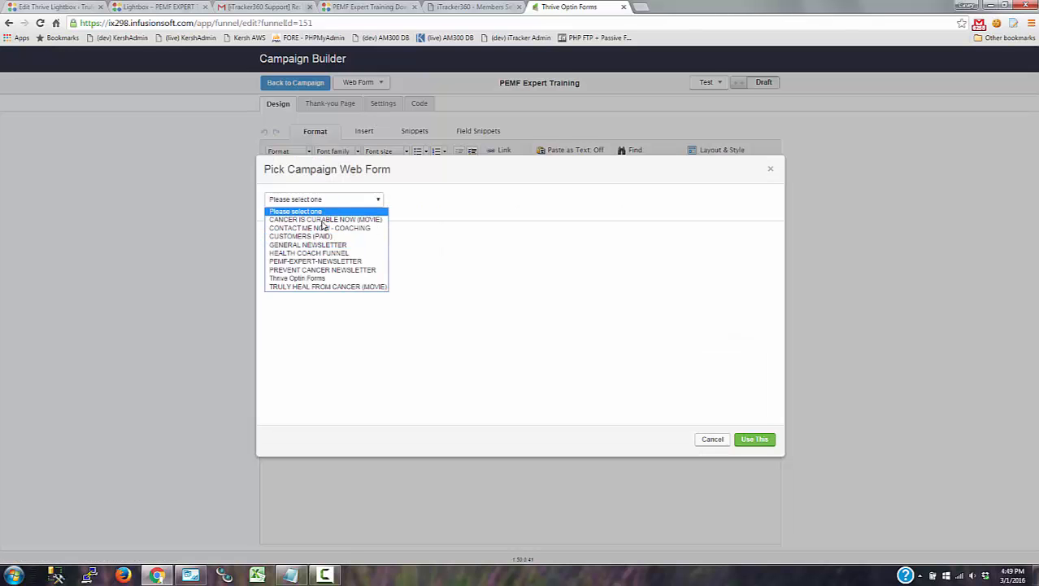
pyautogui.click(320, 278)
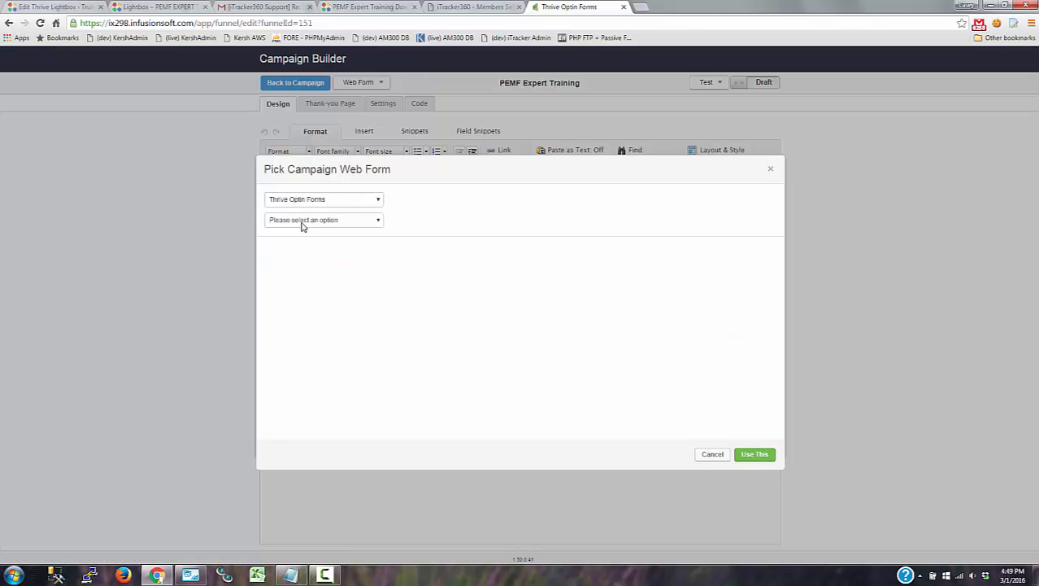
pyautogui.click(319, 219)
pyautogui.click(320, 241)
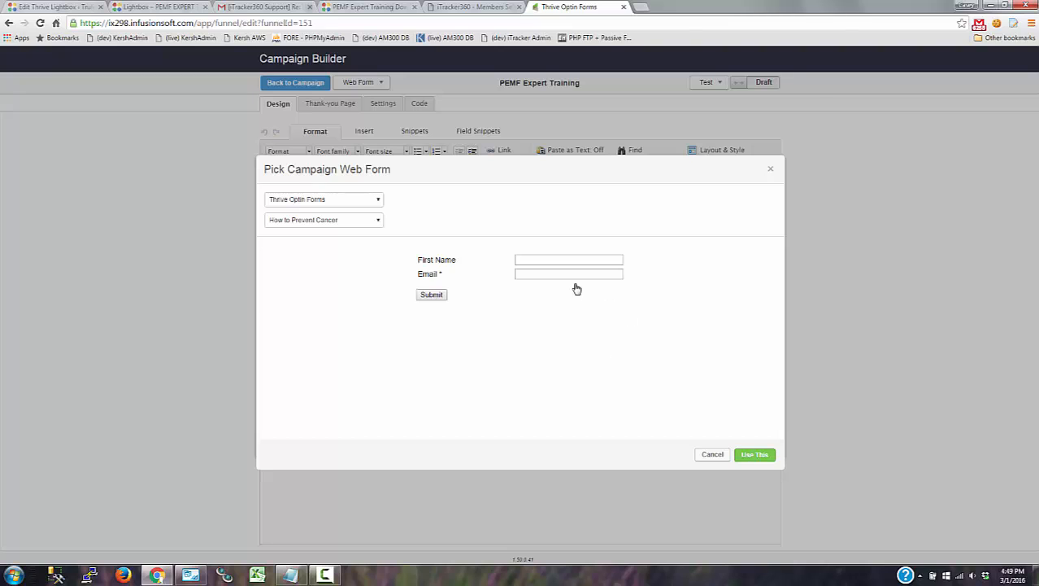
pyautogui.click(755, 454)
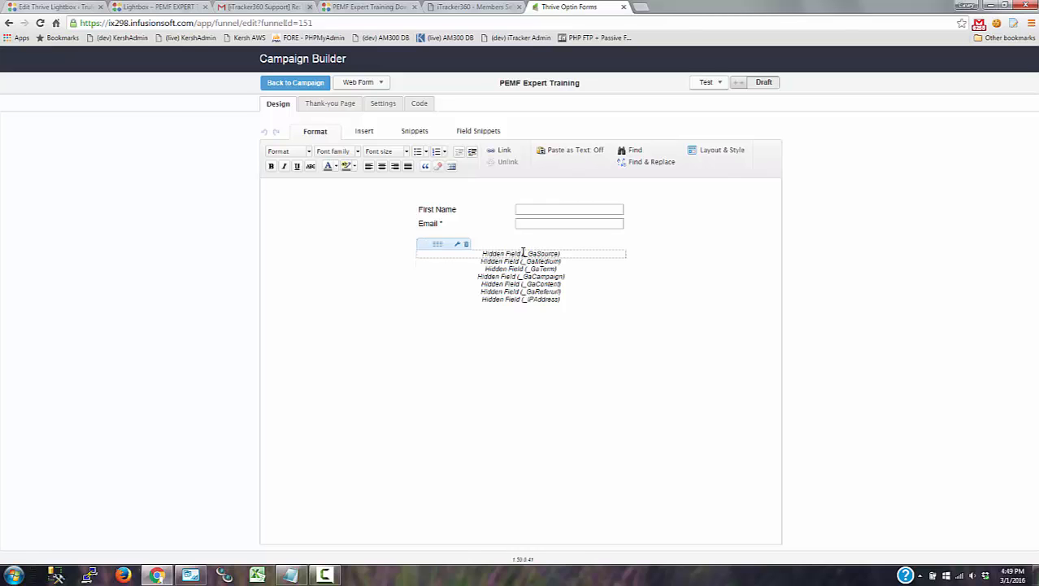
pyautogui.doubleClick(523, 253)
pyautogui.click(625, 288)
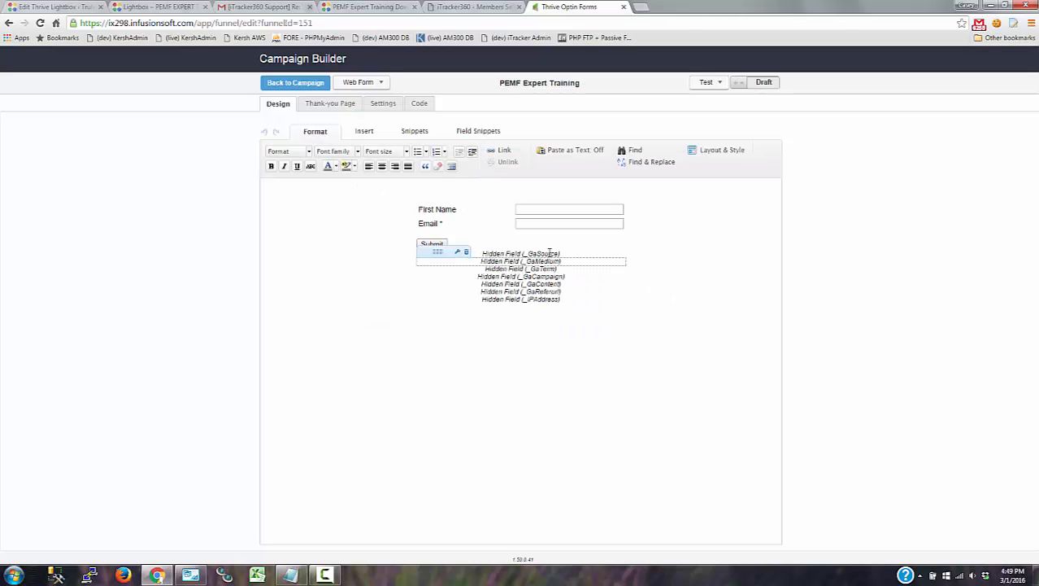
# Delete the GaSource hidden field and add it back as a new hidden field above IPAddress, with no field value.
pyautogui.click(466, 244)
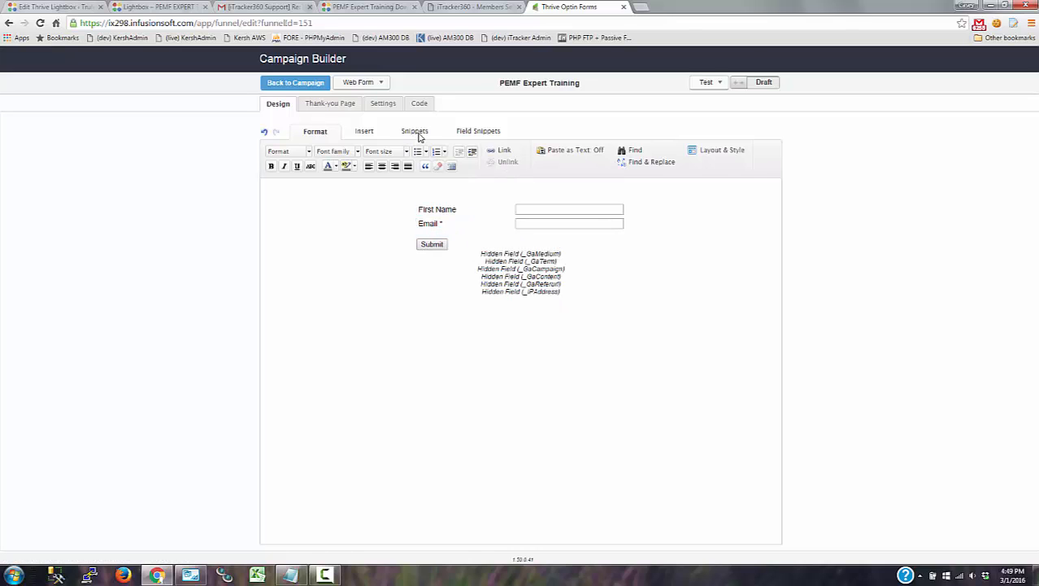
pyautogui.click(474, 132)
pyautogui.moveTo(573, 156); pyautogui.dragTo(549, 282)
pyautogui.click(491, 142)
pyautogui.press('g')
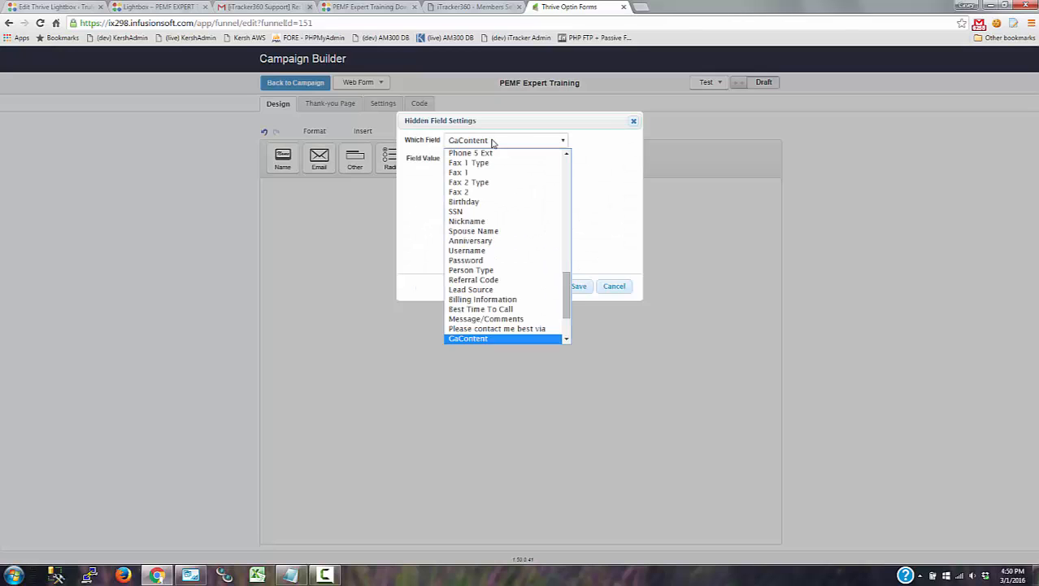
pyautogui.press('g')
pyautogui.press('Return')
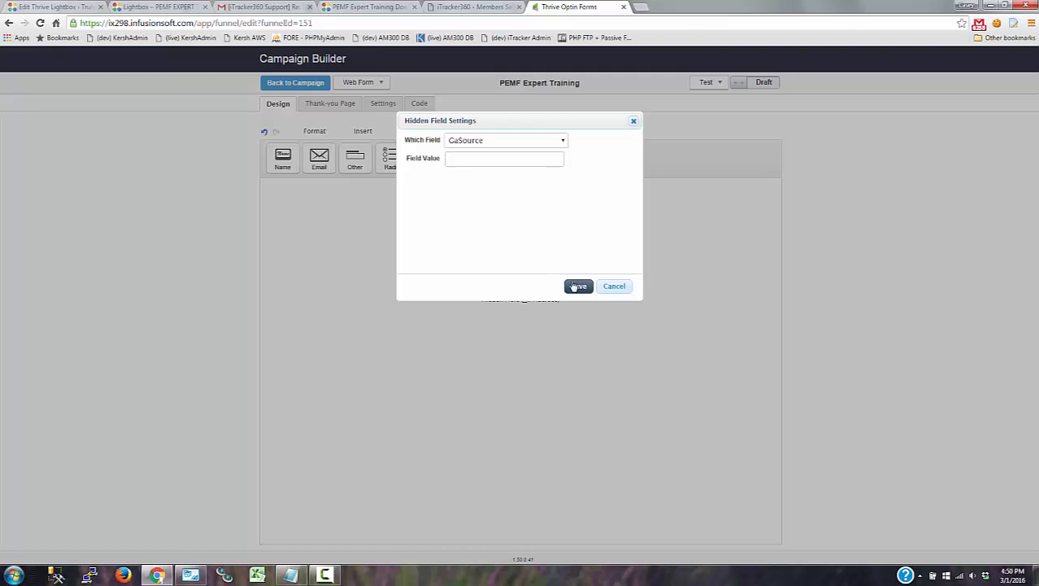
pyautogui.click(575, 286)
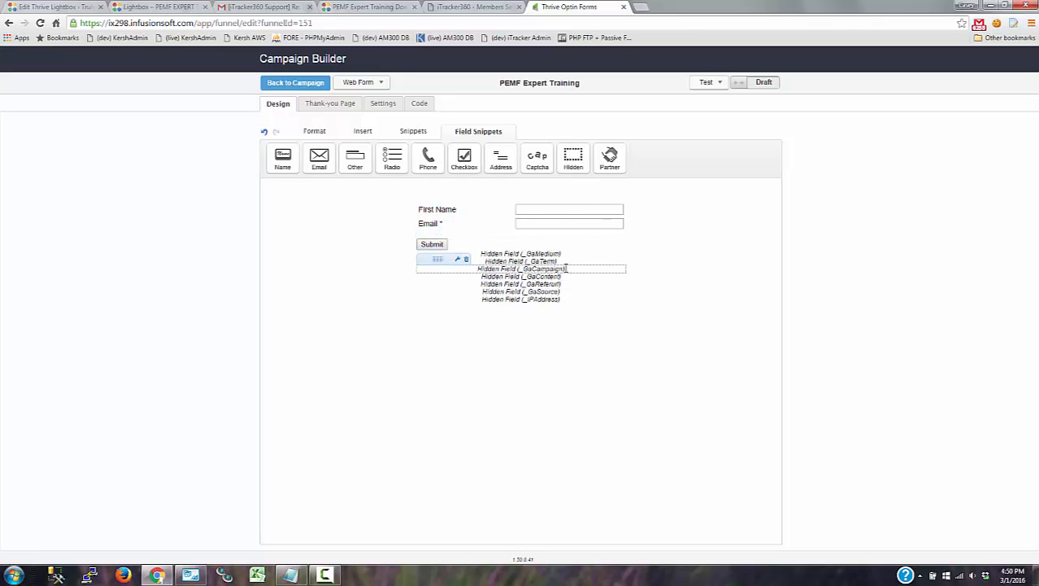
# Mark the PEMF Expert Training web form as Ready and check its settings.
pyautogui.moveTo(437, 259); pyautogui.dragTo(439, 207)
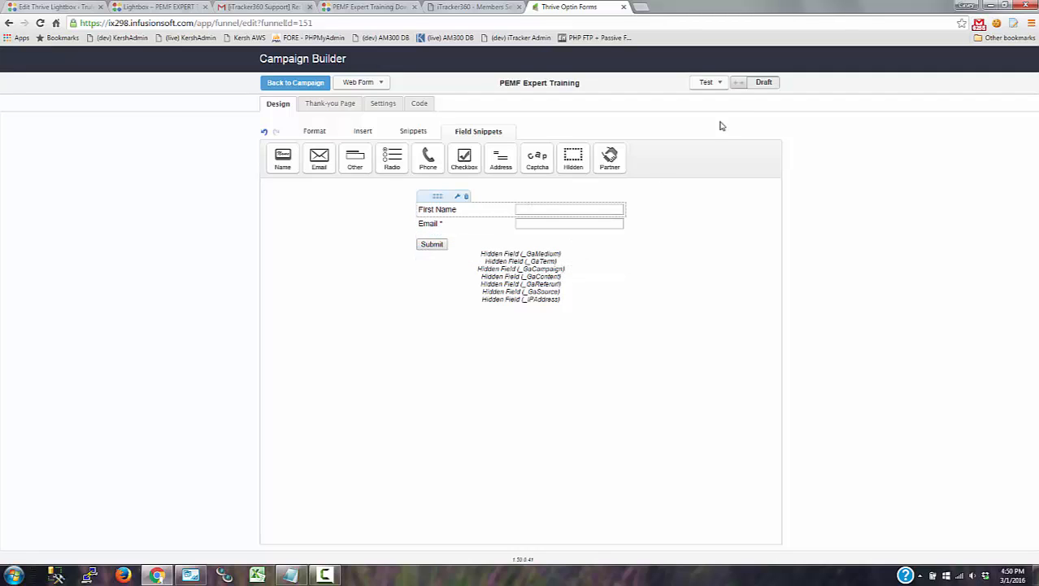
pyautogui.click(747, 83)
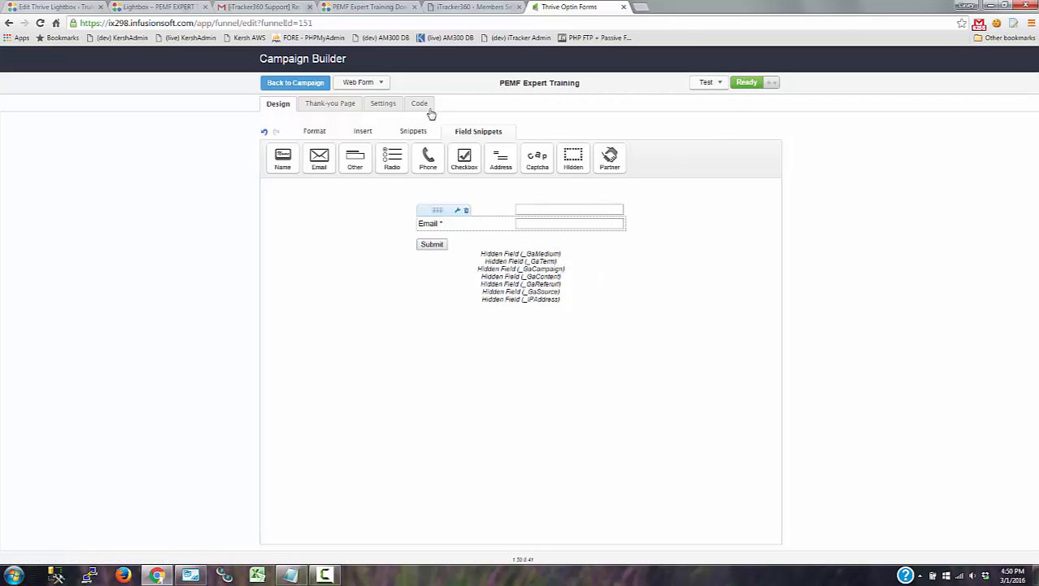
pyautogui.click(386, 106)
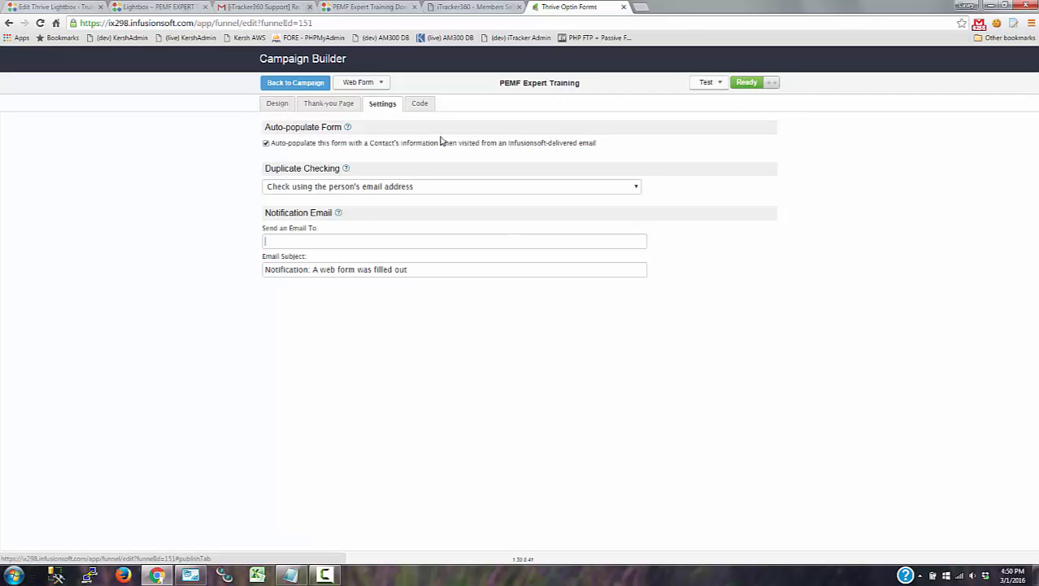
pyautogui.click(329, 105)
pyautogui.click(324, 135)
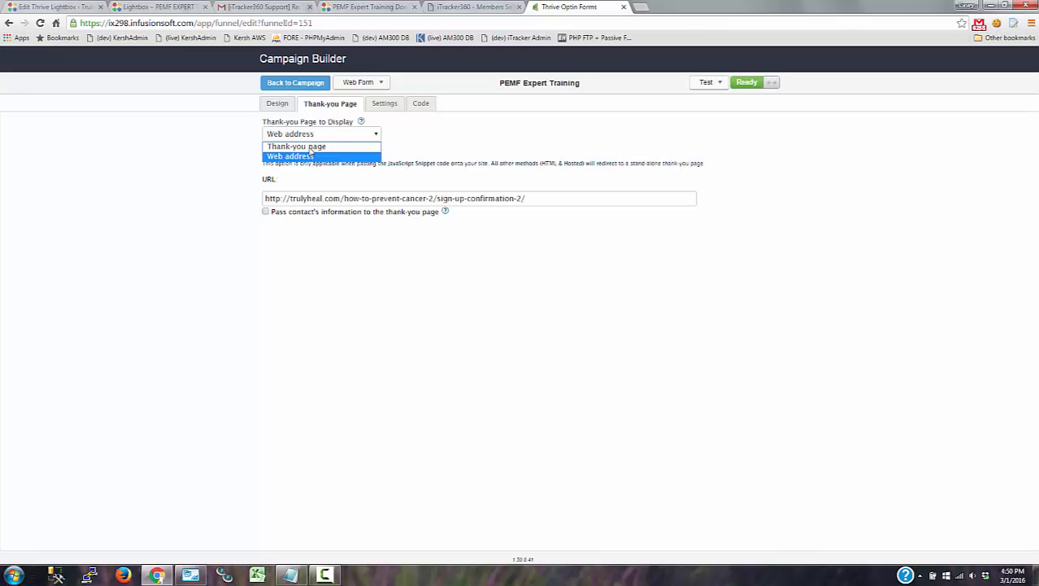
pyautogui.click(291, 147)
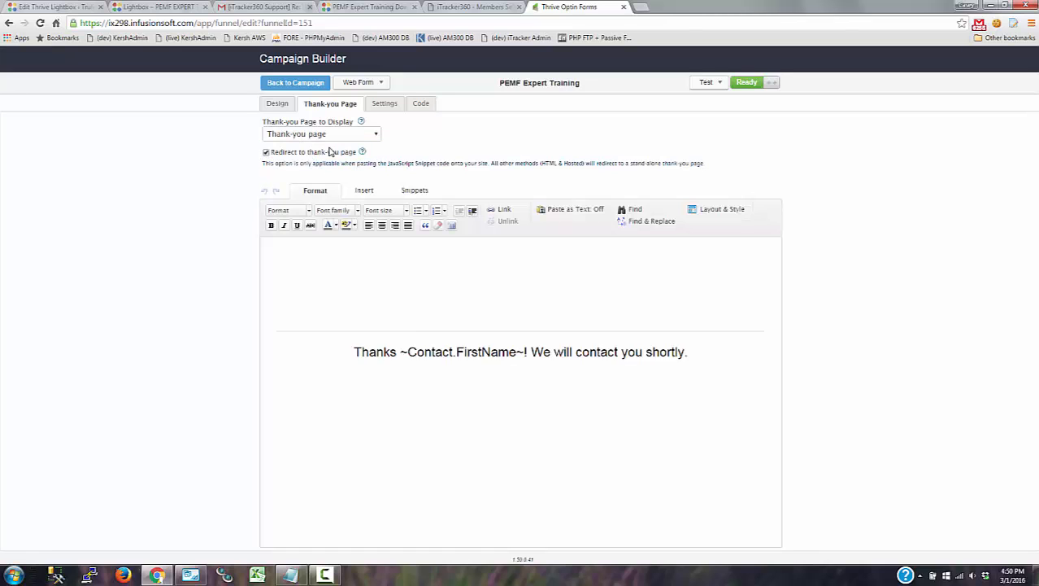
pyautogui.click(324, 135)
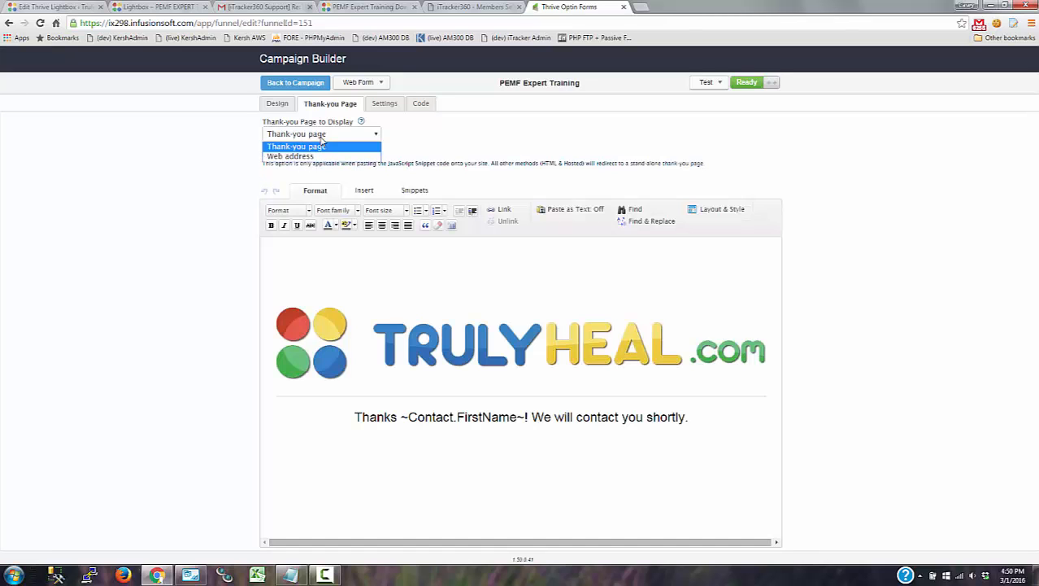
pyautogui.click(295, 157)
pyautogui.moveTo(561, 201); pyautogui.dragTo(261, 199)
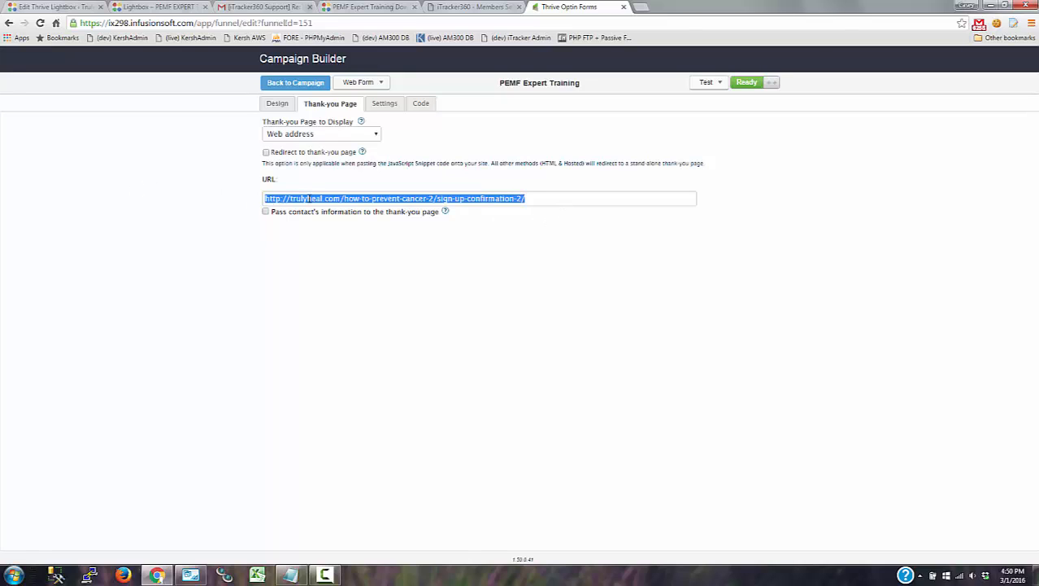
pyautogui.hotkey('ctrl', 'v')
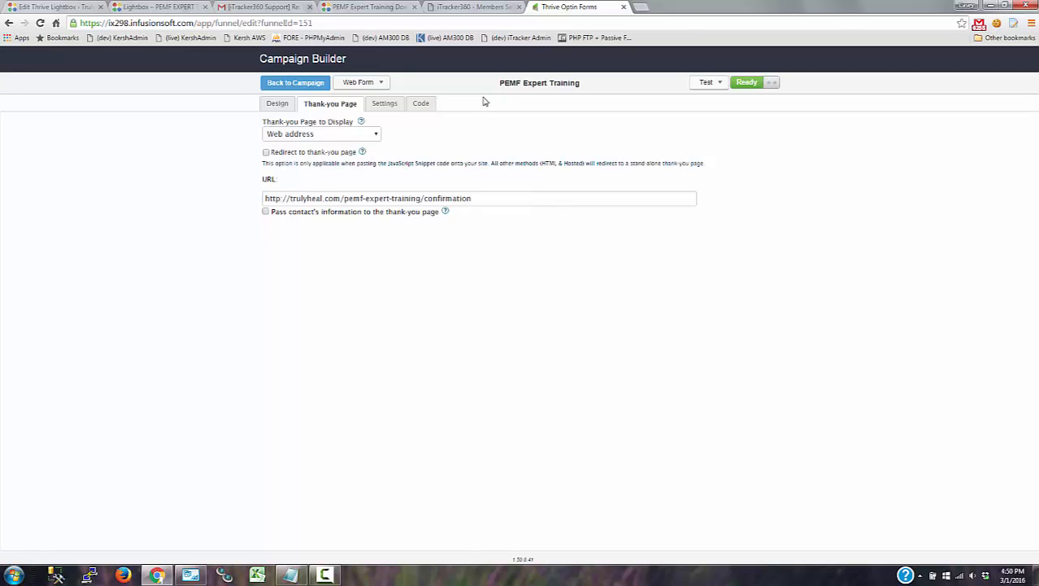
# Show the web form's unstyled HTML code and copy all of it.
pyautogui.click(396, 104)
pyautogui.click(418, 104)
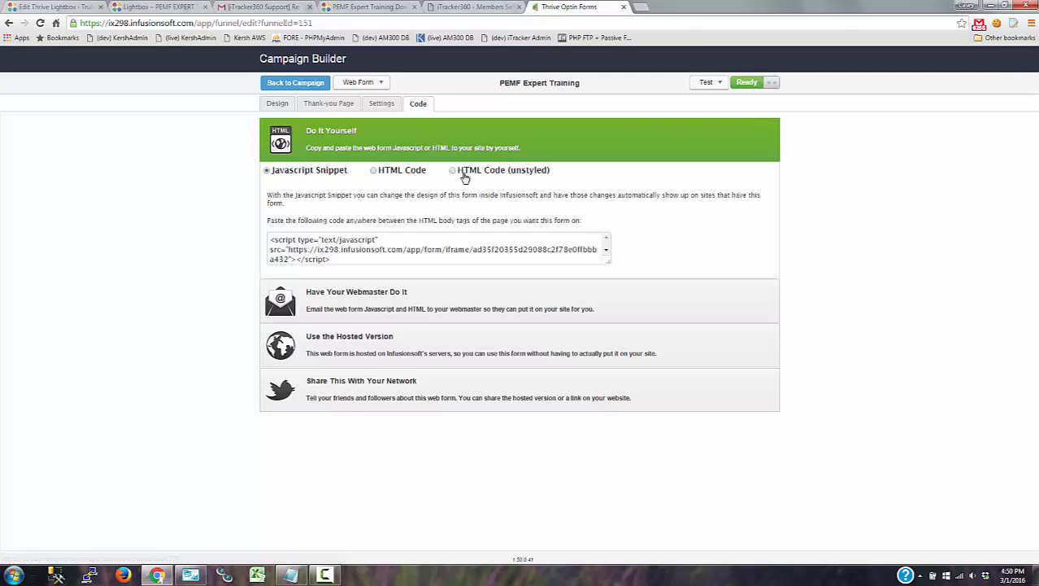
pyautogui.click(497, 174)
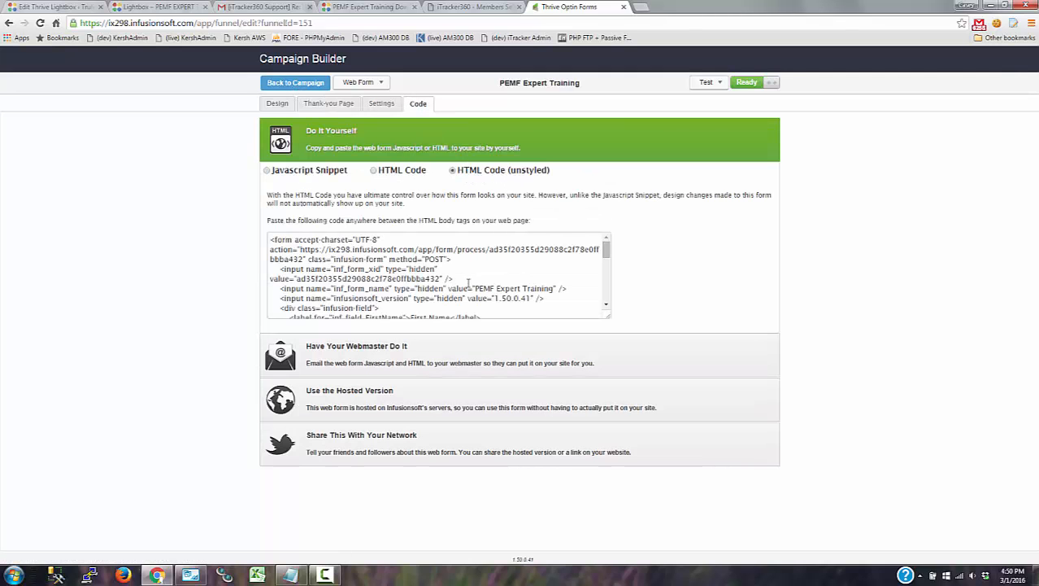
pyautogui.hotkey('ctrl', 'a')
pyautogui.hotkey('ctrl', 'c')
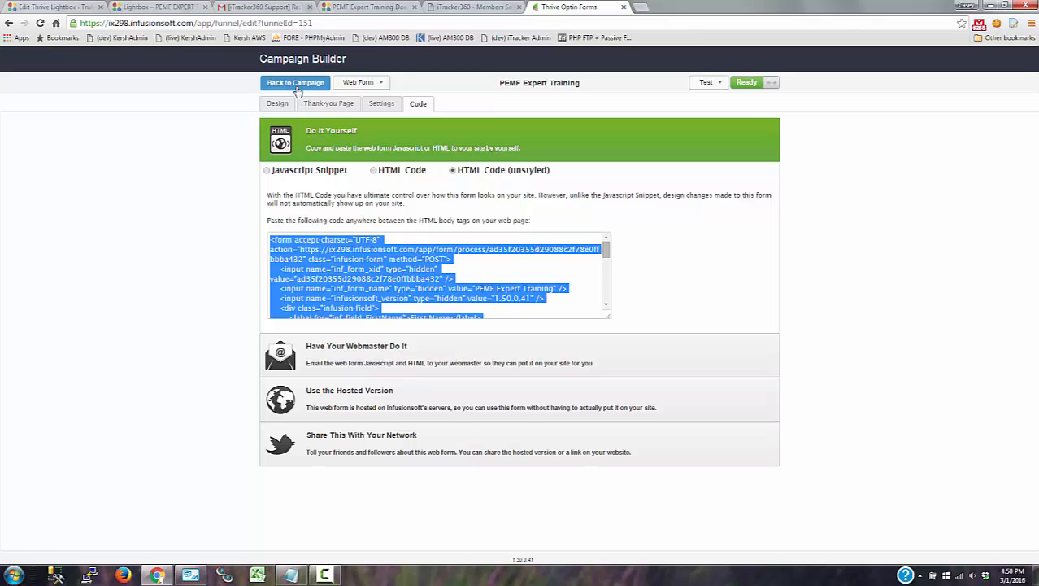
# Open Notepad and paste the copied form code into a blank document.
pyautogui.rightClick(311, 420)
pyautogui.click(15, 575)
pyautogui.write('n')
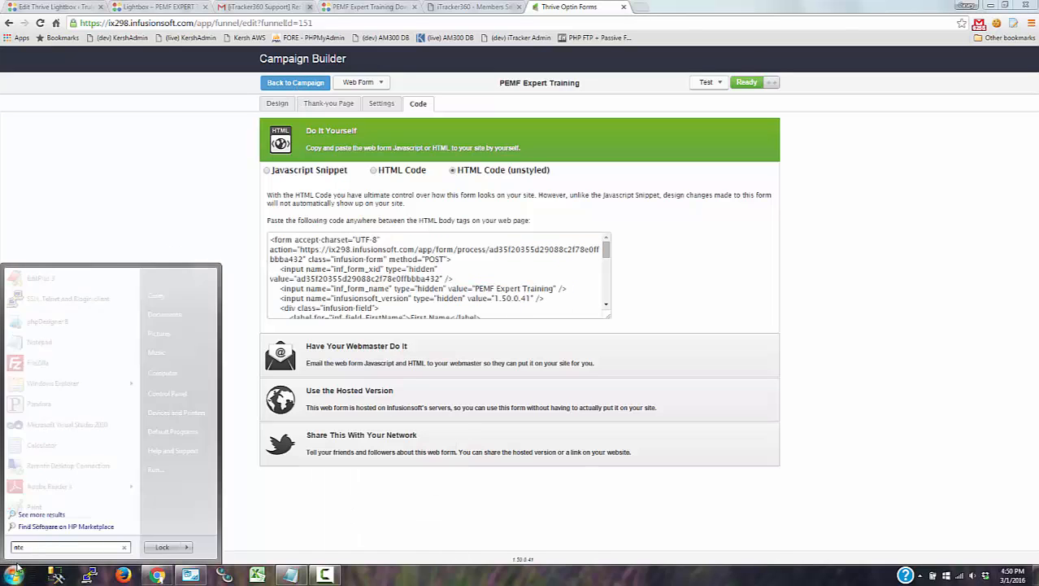
pyautogui.write('otepad')
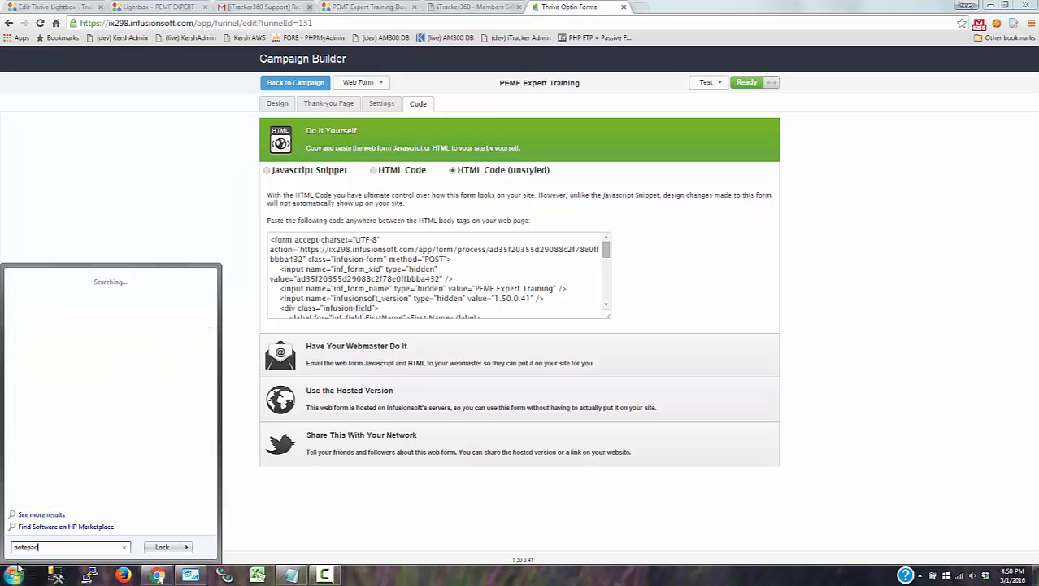
pyautogui.press('Return')
pyautogui.hotkey('ctrl', 'v')
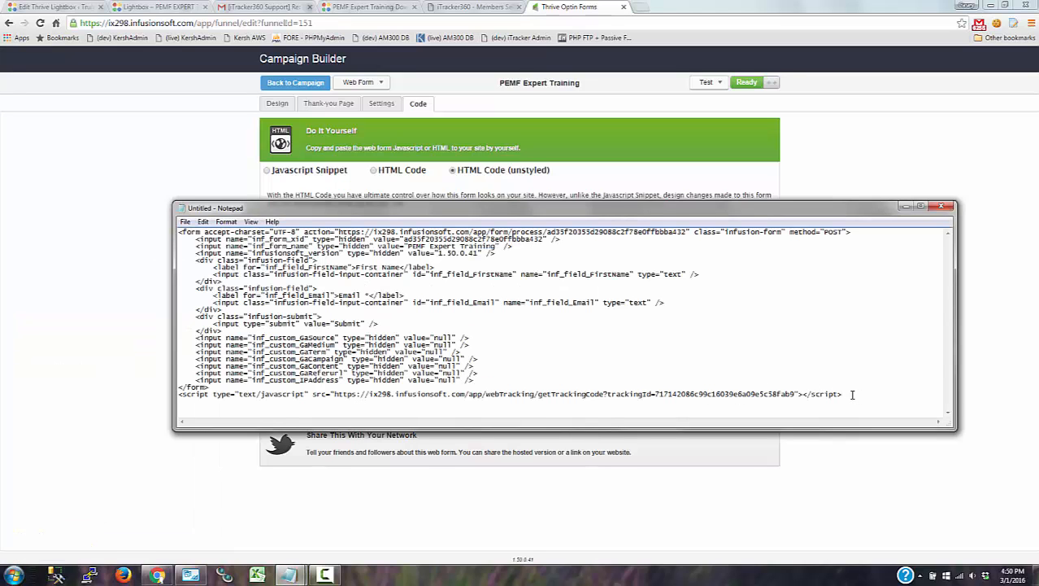
# Strip the tracking script and the hidden custom field lines from the pasted code, and cut the remaining form code to the clipboard.
pyautogui.hotkey('shift', 'Home')
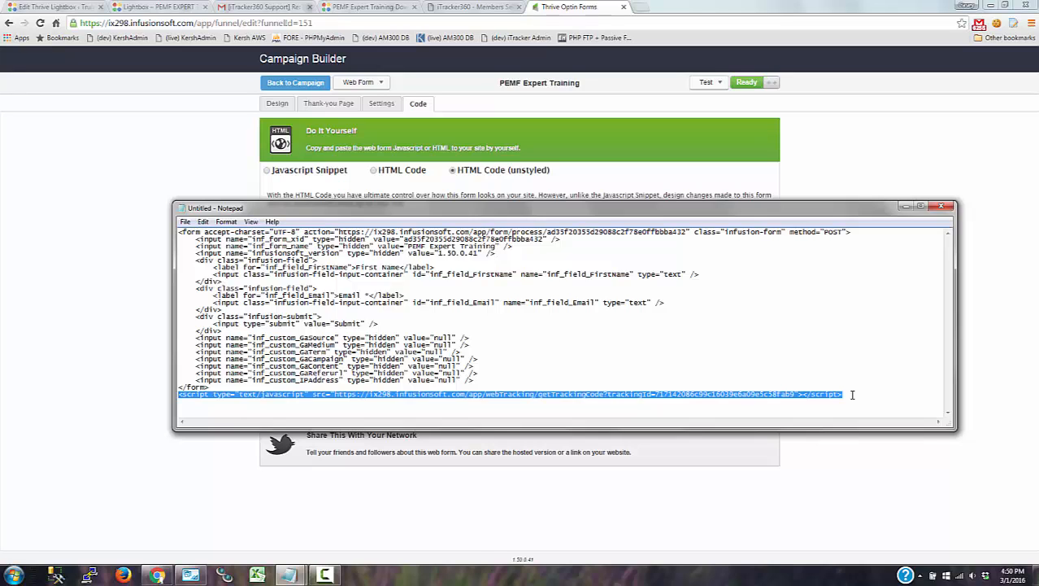
pyautogui.press('Delete')
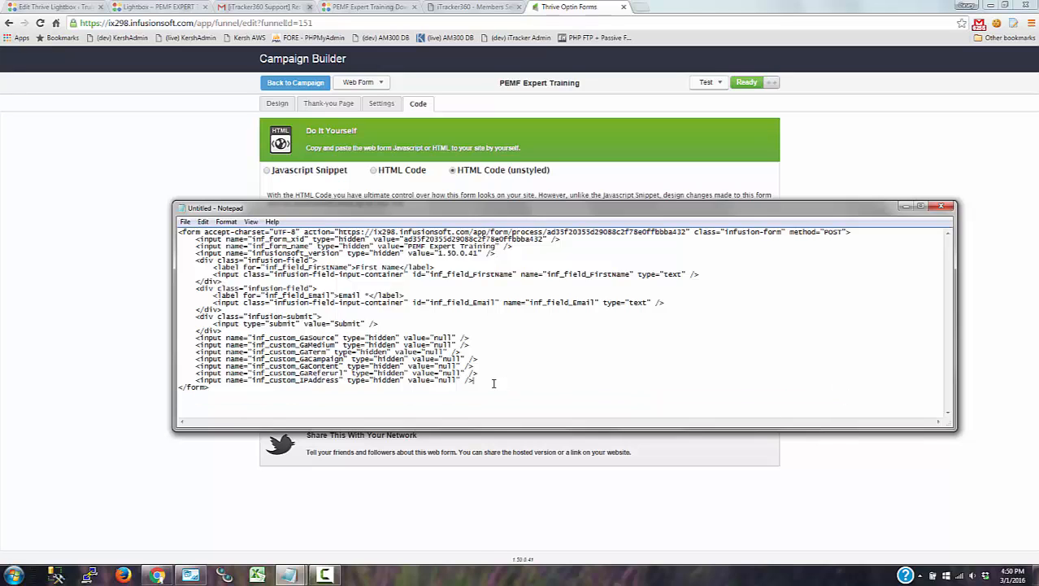
pyautogui.moveTo(493, 383); pyautogui.dragTo(166, 340)
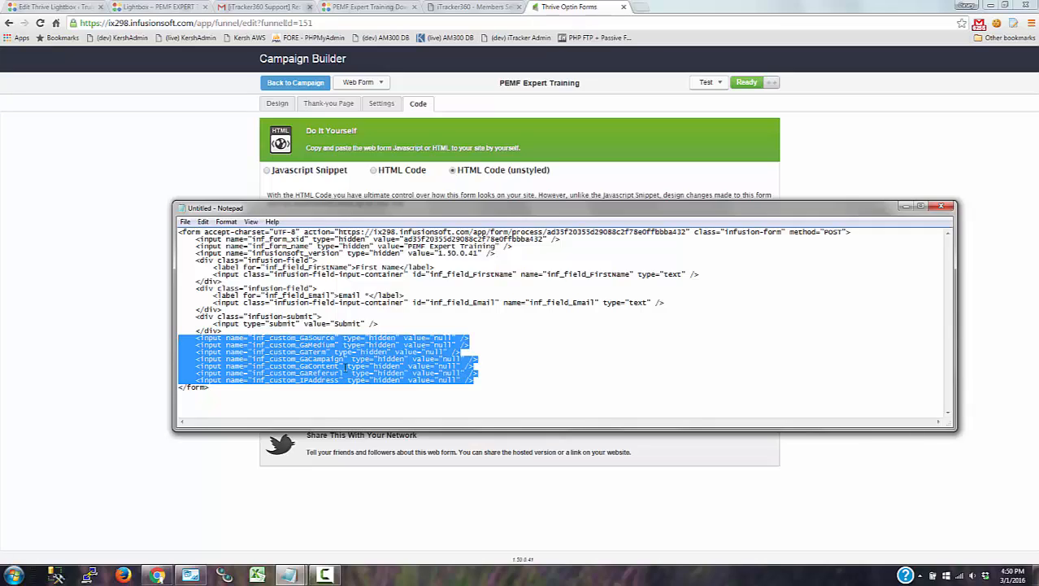
pyautogui.press('Delete')
pyautogui.hotkey('ctrl', 'a')
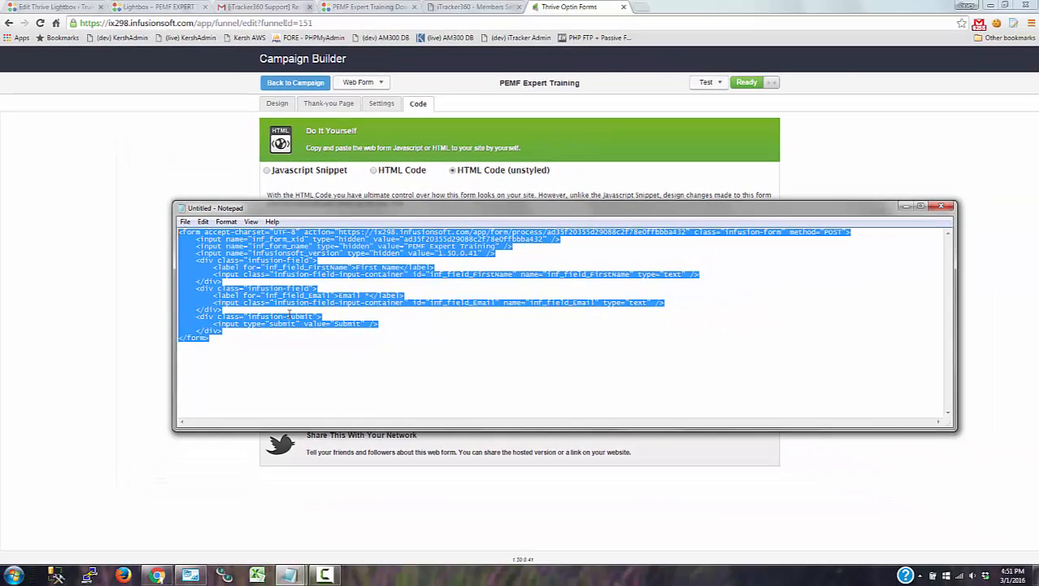
pyautogui.hotkey('ctrl', 'x')
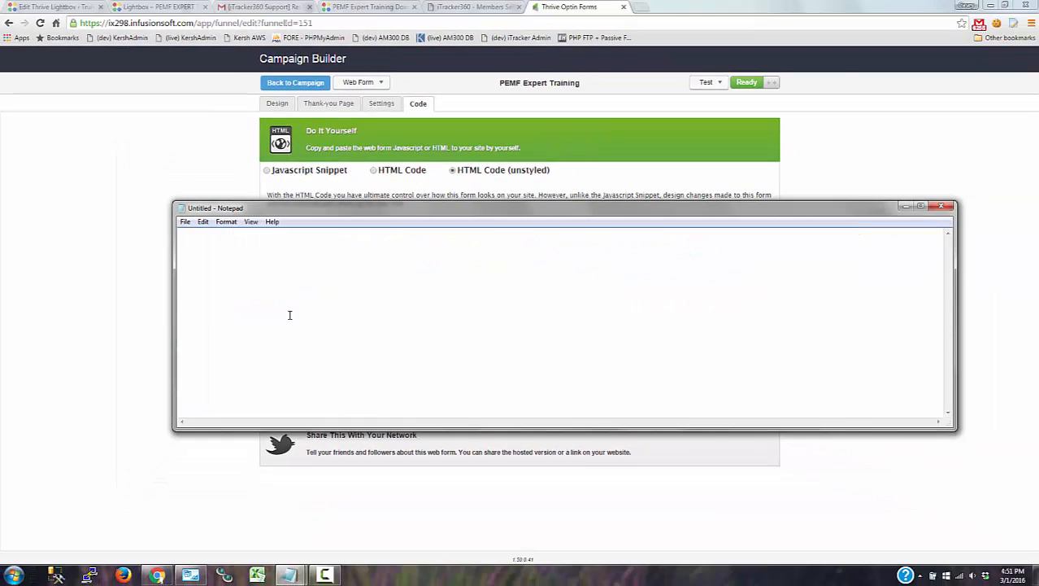
# Switch back to Infusionsoft, return to the campaign canvas and add a sequence connected to the new PEMF Expert Training form.
pyautogui.click(141, 306)
pyautogui.click(290, 87)
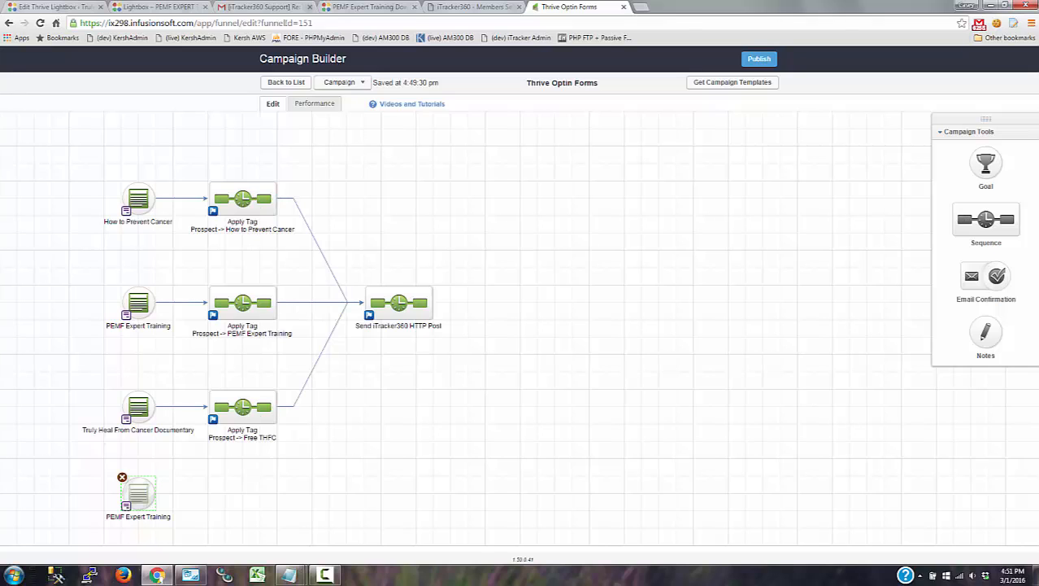
pyautogui.moveTo(1002, 213); pyautogui.dragTo(252, 491)
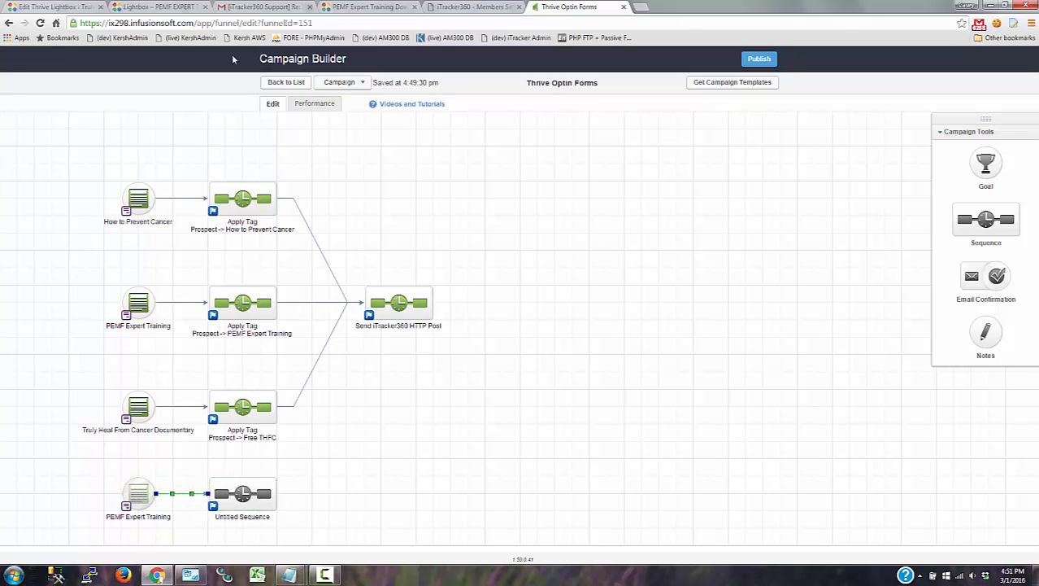
# Check which mailing list the Thrive lightbox's Infusionsoft API connection uses, and return to the Infusionsoft campaign.
pyautogui.click(156, 8)
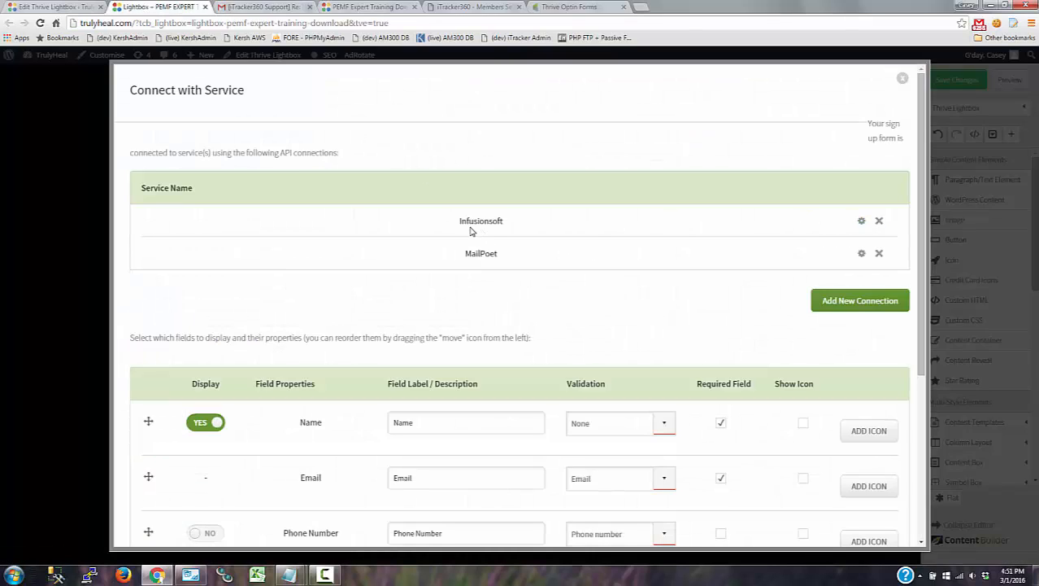
pyautogui.click(859, 221)
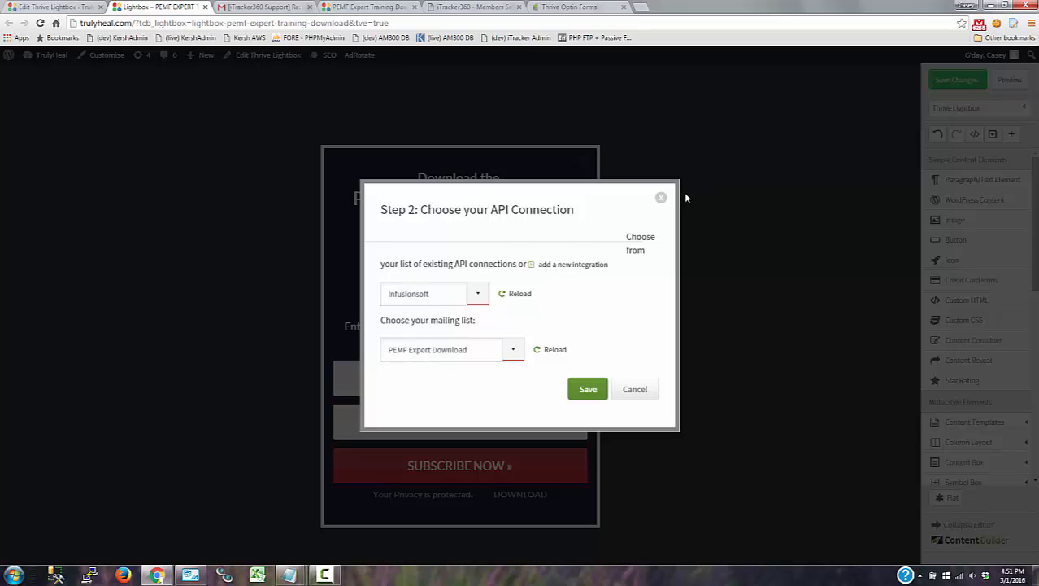
pyautogui.click(661, 197)
pyautogui.click(569, 6)
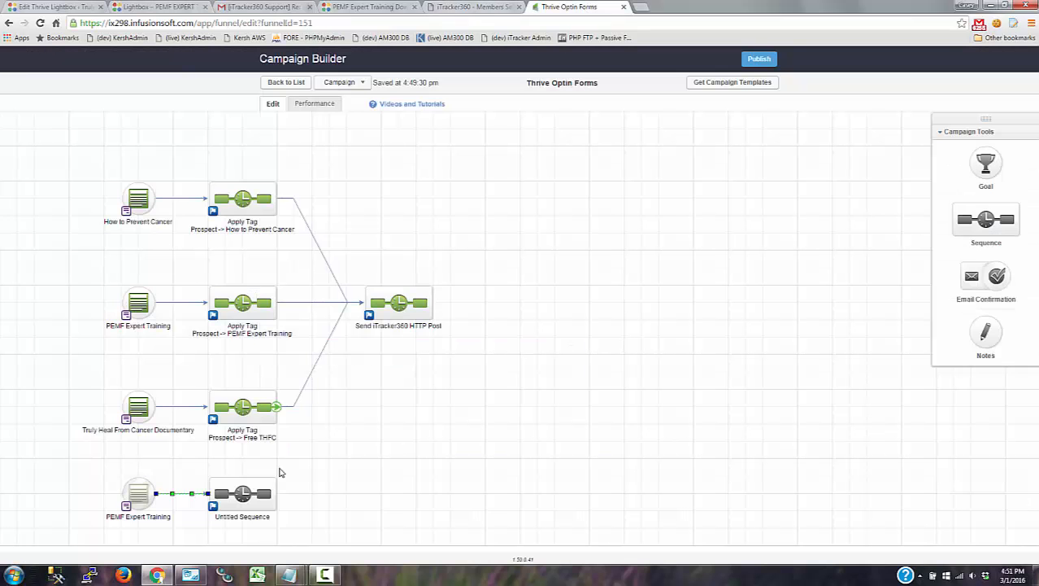
# In the untitled sequence, add a tag action after Start that applies "Prospect Tags -> PEMF Expert Training".
pyautogui.doubleClick(213, 478)
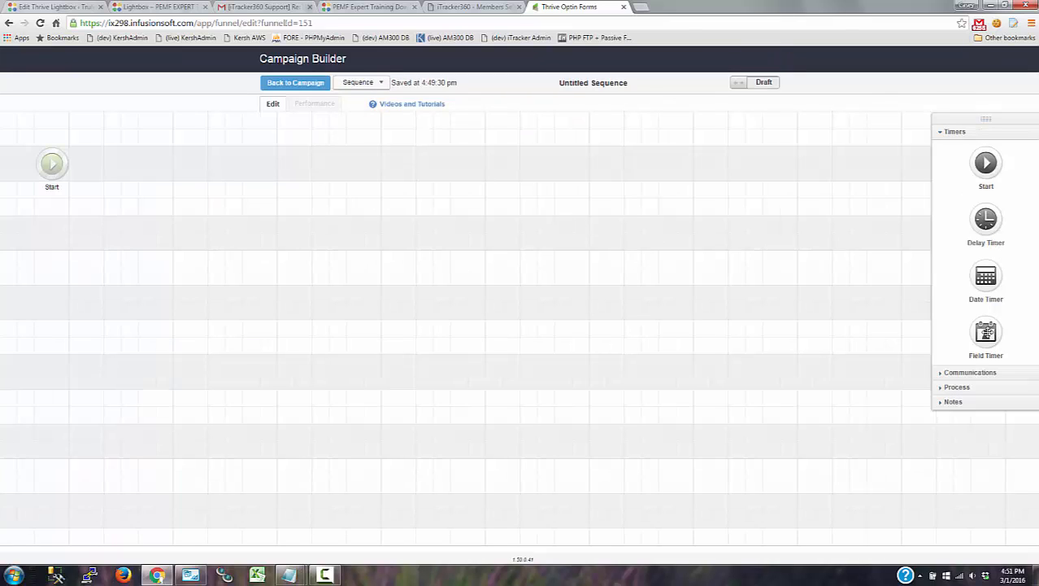
pyautogui.click(968, 376)
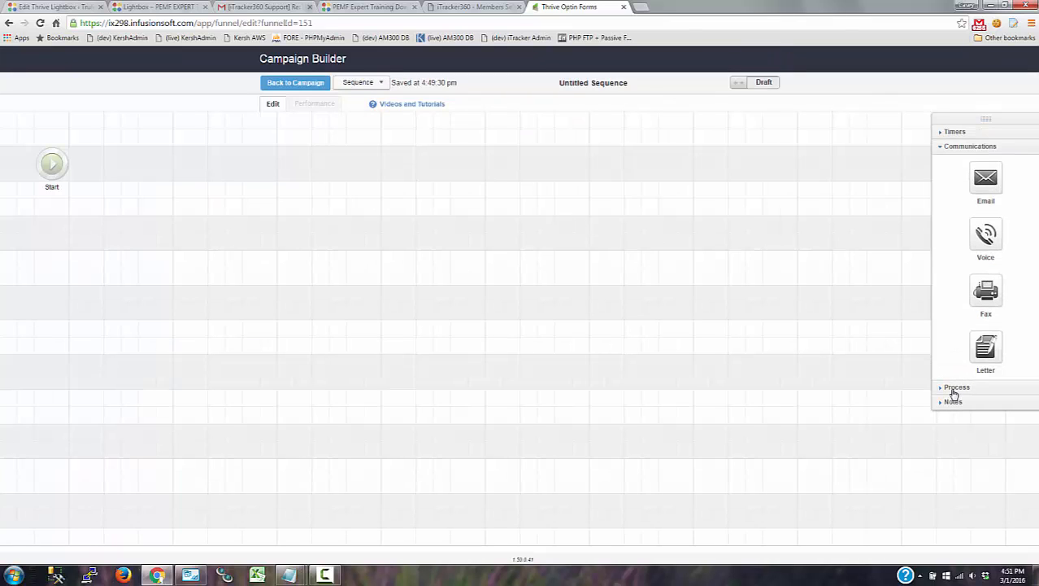
pyautogui.click(955, 388)
pyautogui.moveTo(982, 204); pyautogui.dragTo(155, 164)
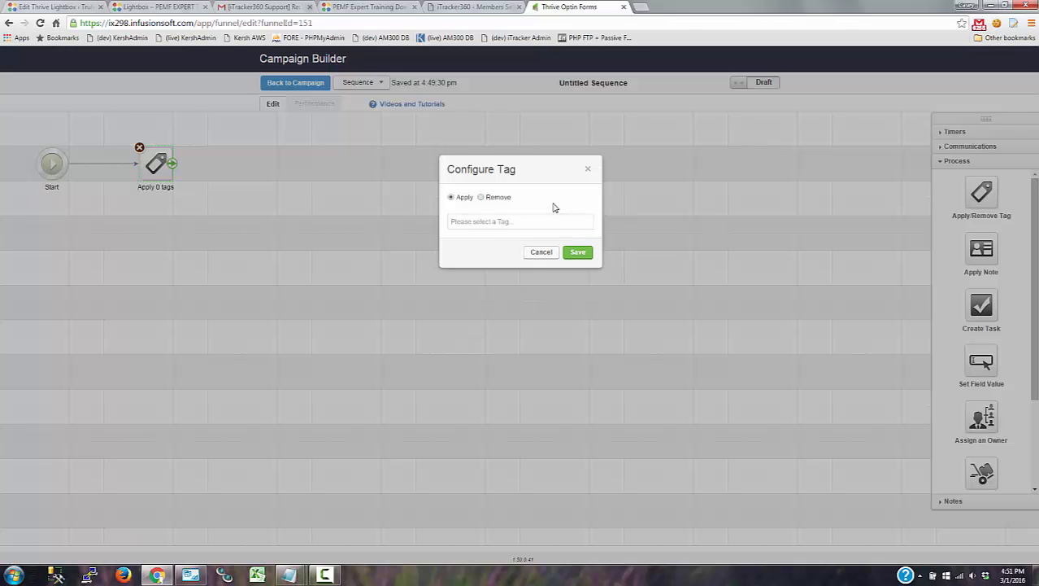
pyautogui.click(515, 222)
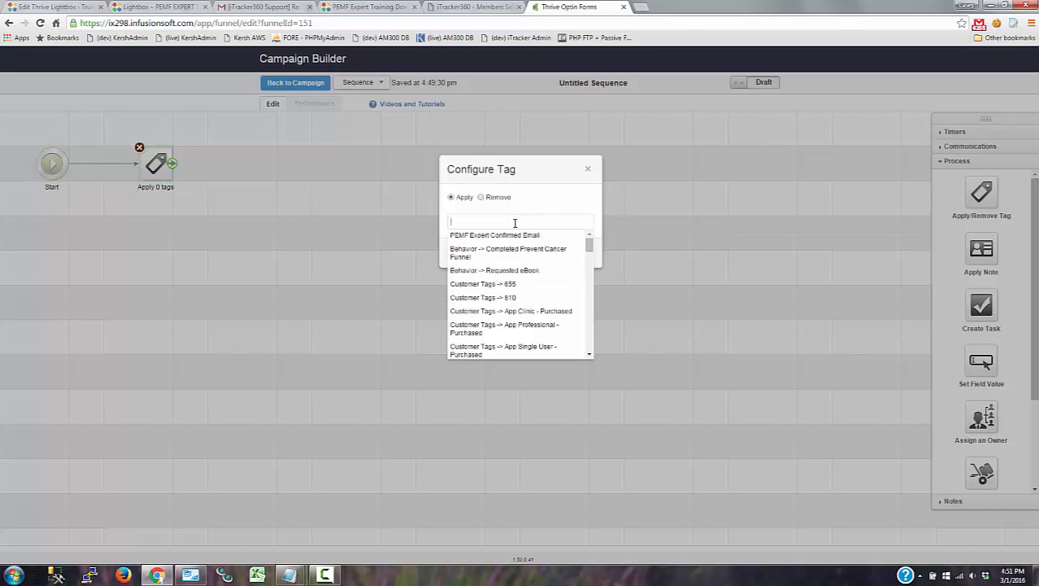
pyautogui.write('Expert')
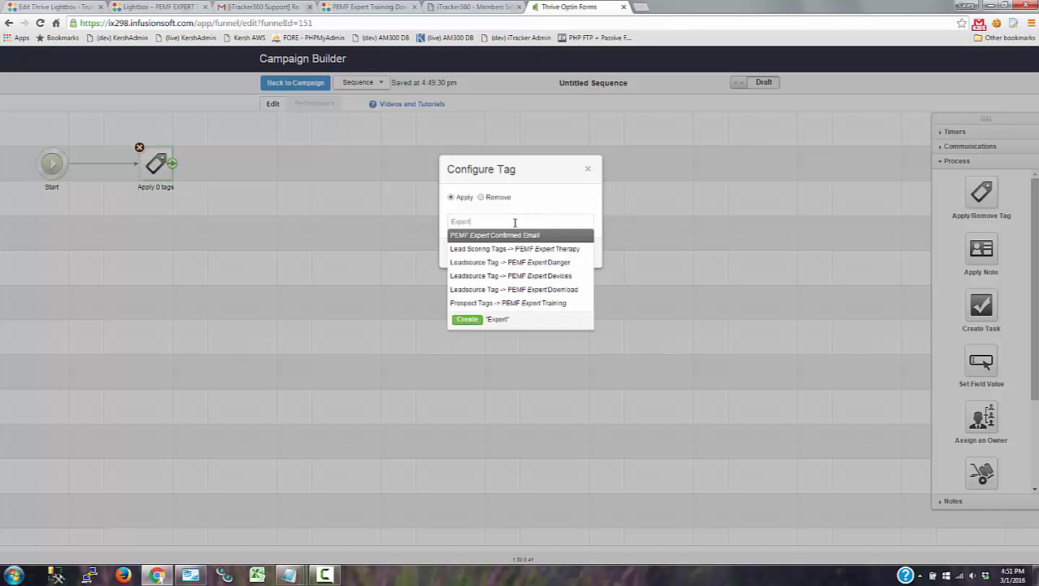
pyautogui.click(558, 304)
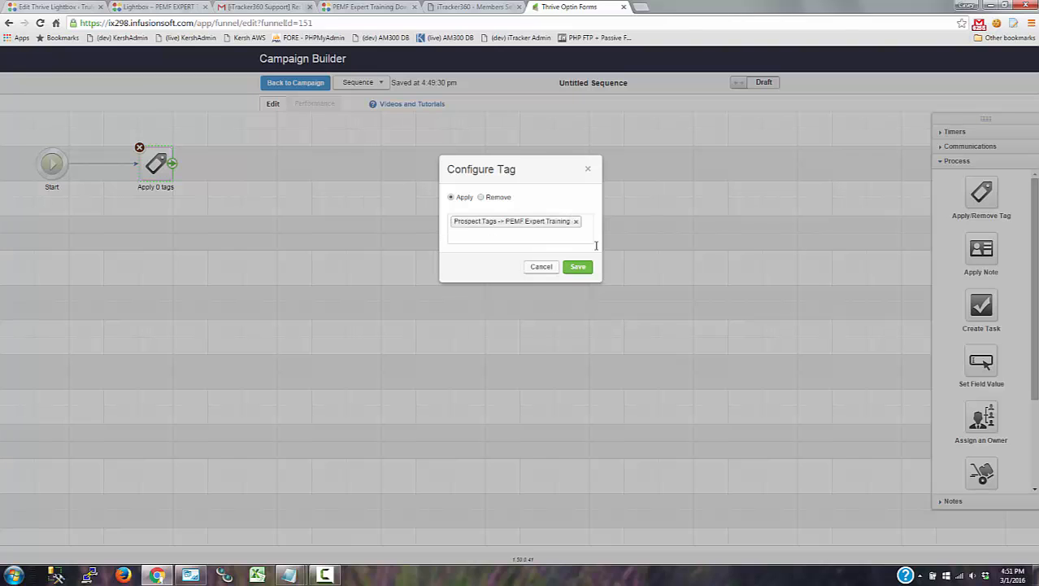
pyautogui.click(578, 267)
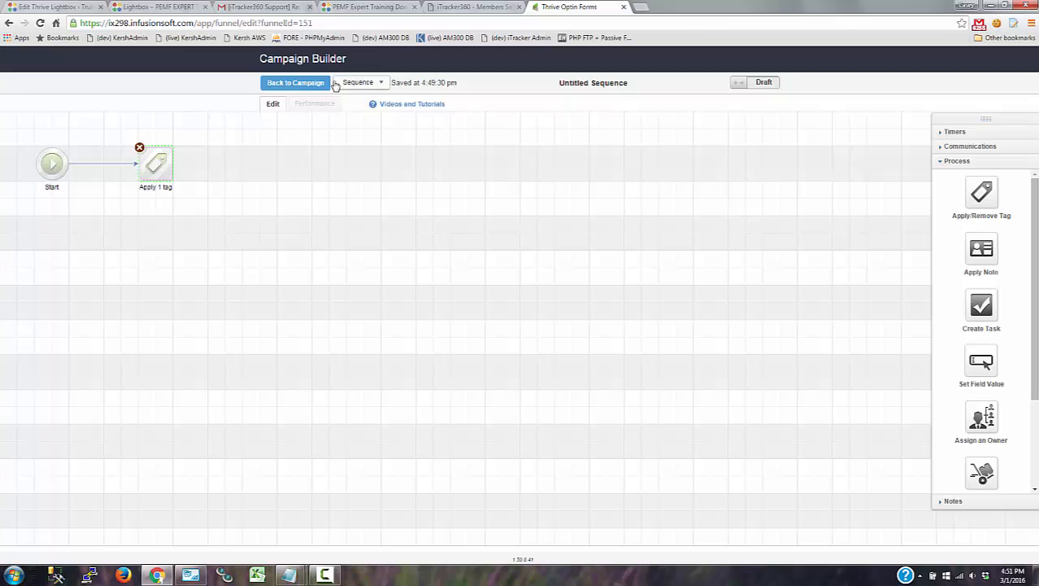
# Mark the untitled sequence as ready and rename it on the campaign canvas to "Apply Tag" with "Prospect -> PEMF Expert Training" on a second line.
pyautogui.click(763, 82)
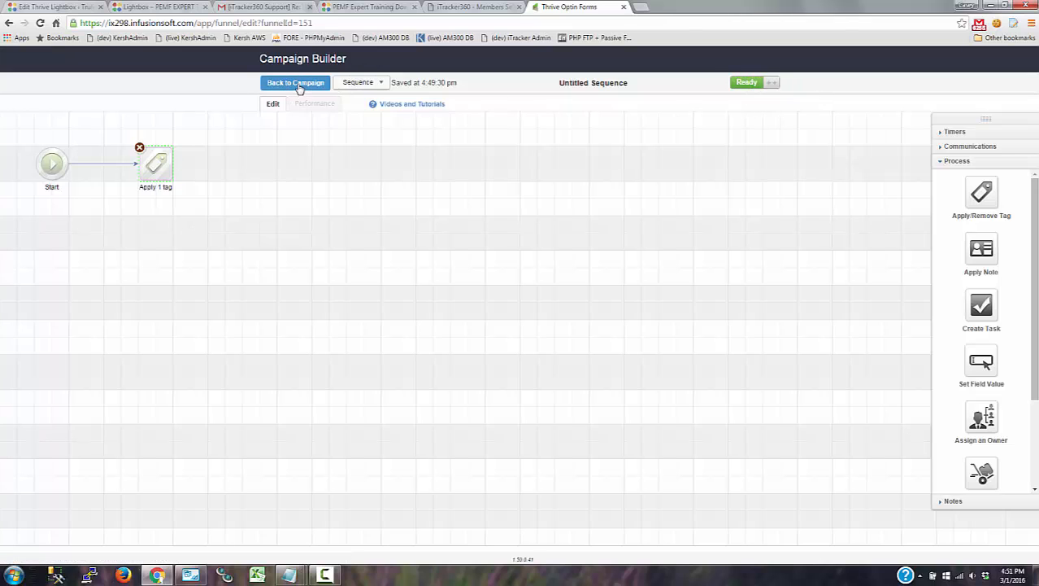
pyautogui.click(297, 85)
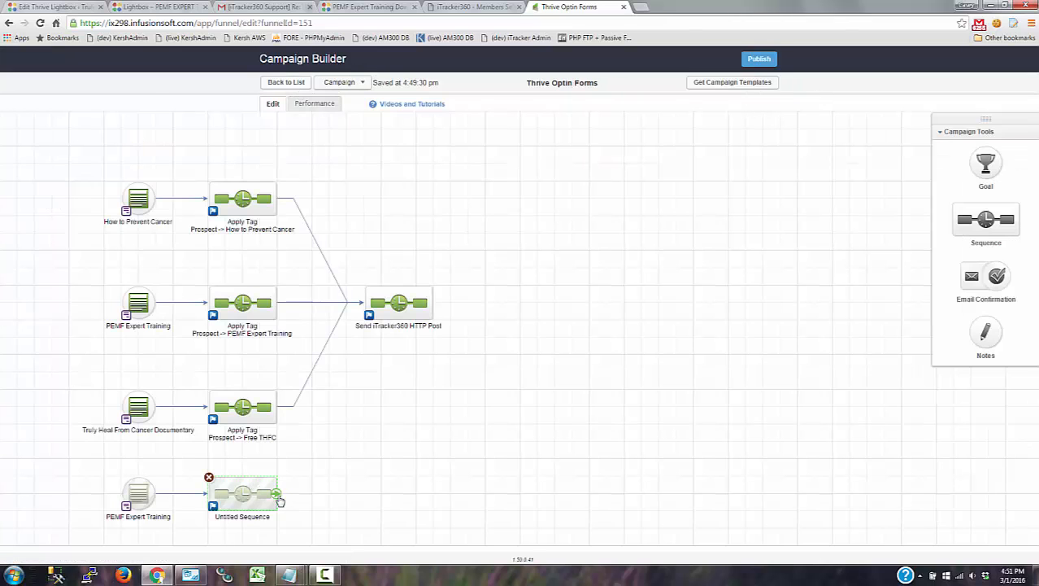
pyautogui.click(249, 517)
pyautogui.write('Apply Tag')
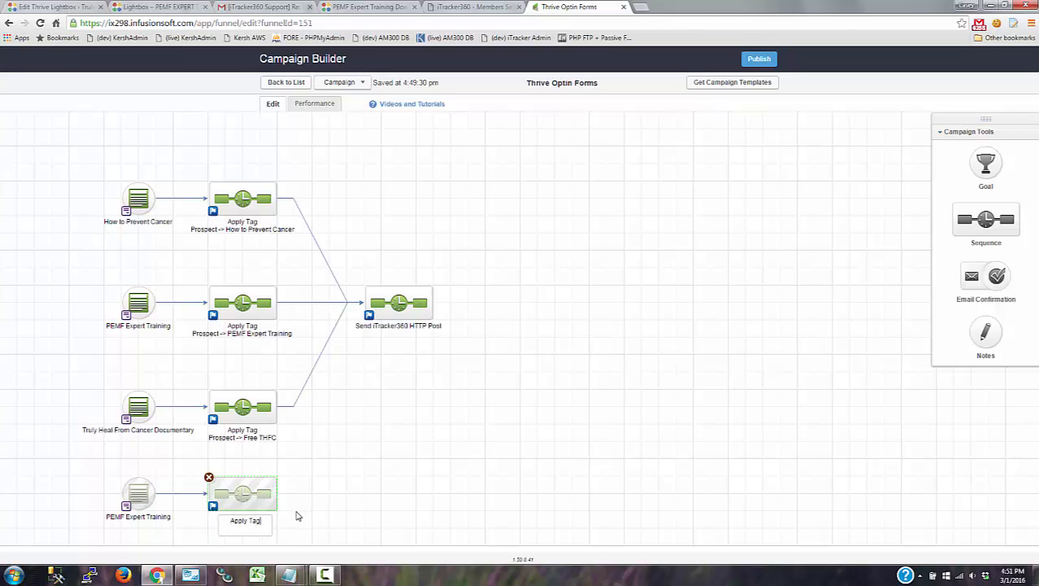
pyautogui.press('Return')
pyautogui.write('Prospect -> PEMF Expert')
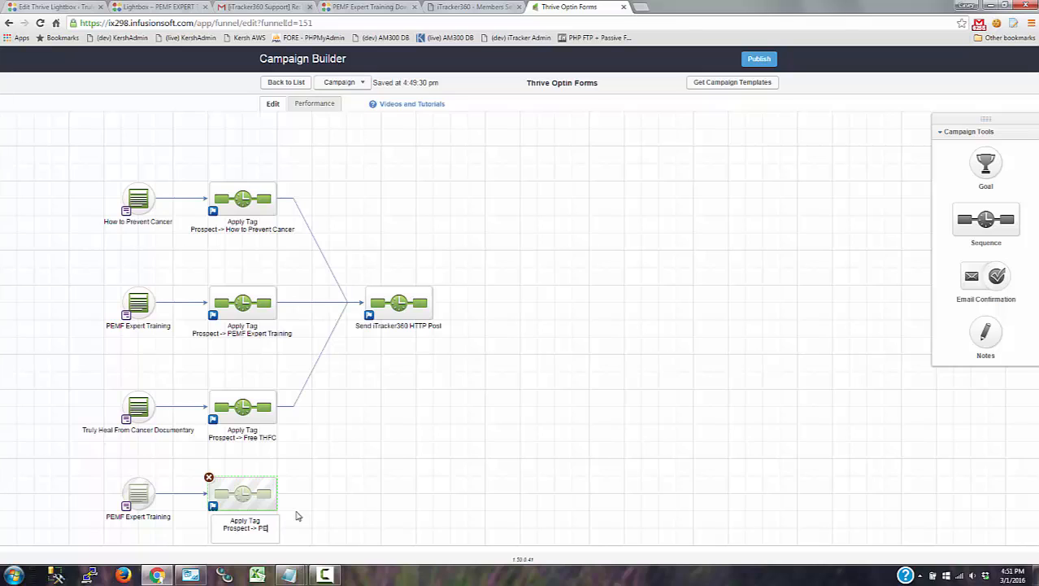
pyautogui.write(' Training')
pyautogui.click(365, 505)
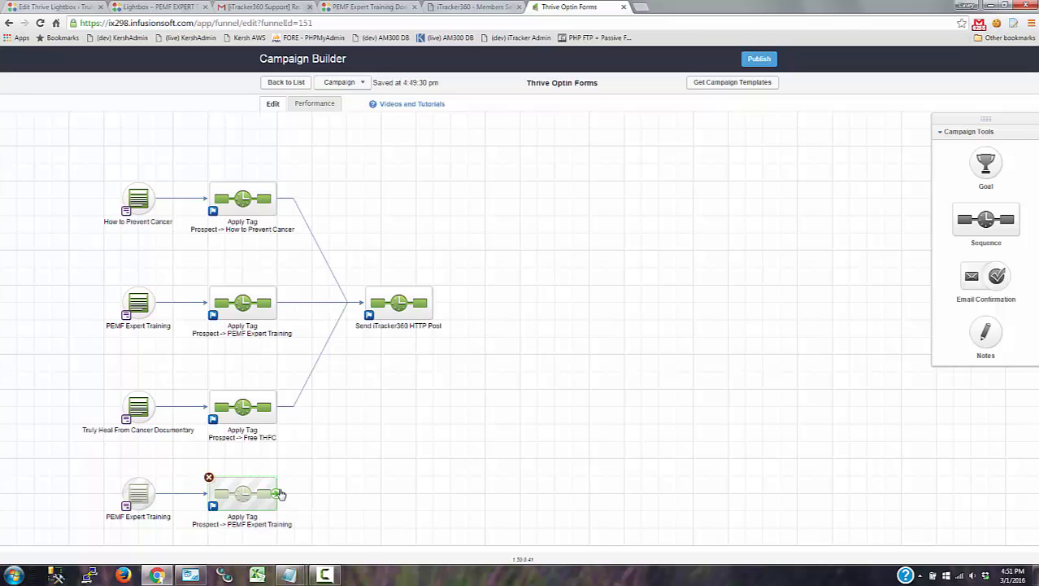
# Connect the new PEMF Expert Training tag sequence to Send iTracker360 HTTP Post, and review that sequence's post URL and name/value pairs.
pyautogui.moveTo(279, 494); pyautogui.dragTo(399, 339)
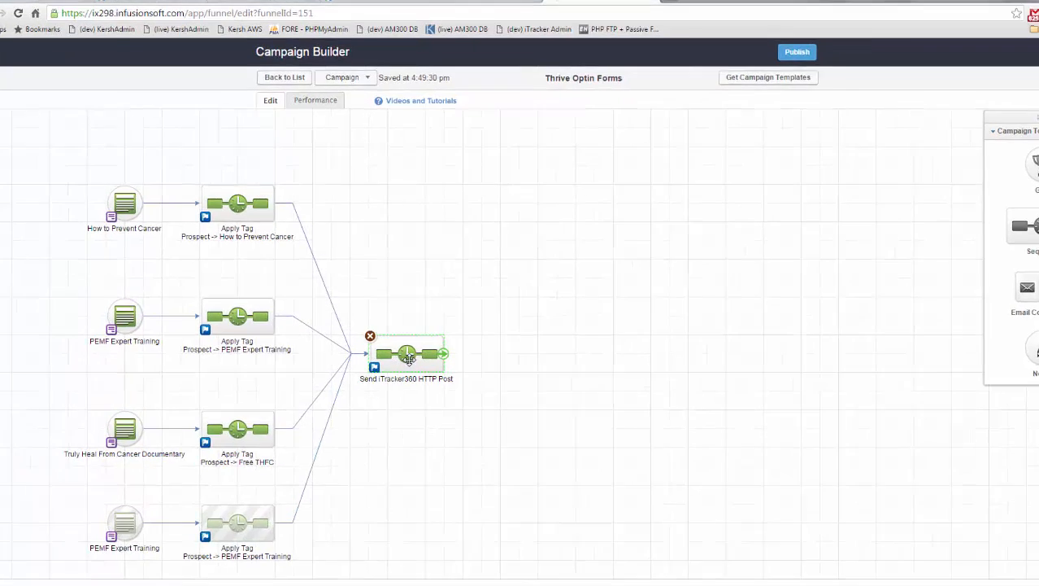
pyautogui.doubleClick(408, 358)
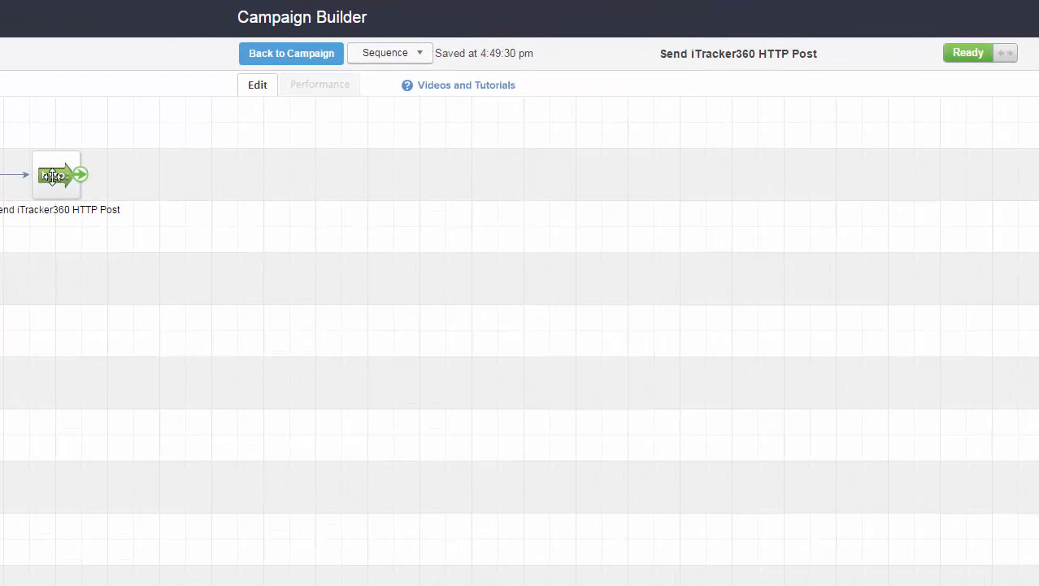
pyautogui.doubleClick(98, 215)
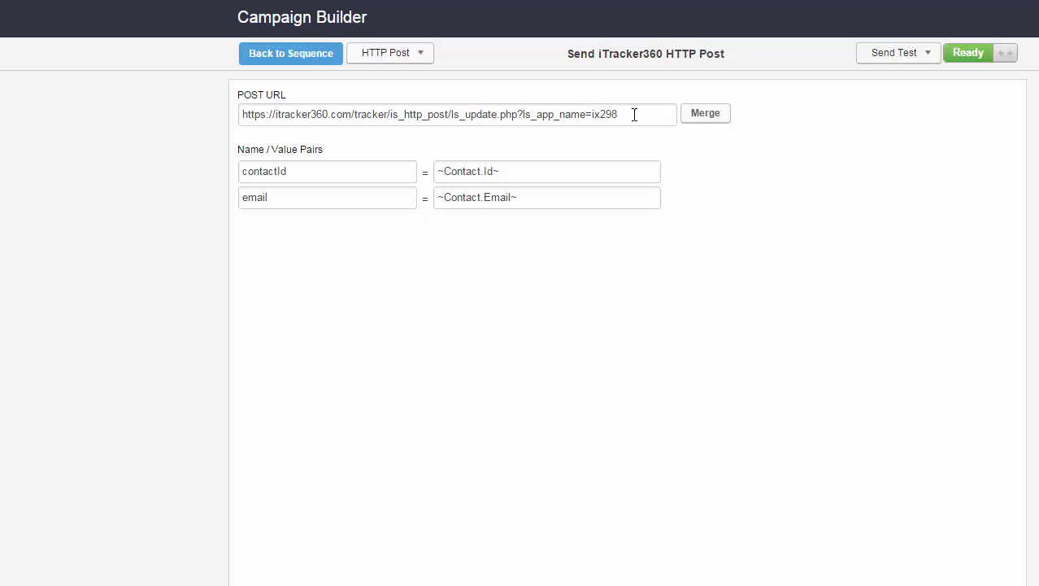
pyautogui.moveTo(635, 114); pyautogui.dragTo(109, 95)
pyautogui.click(539, 323)
pyautogui.click(272, 55)
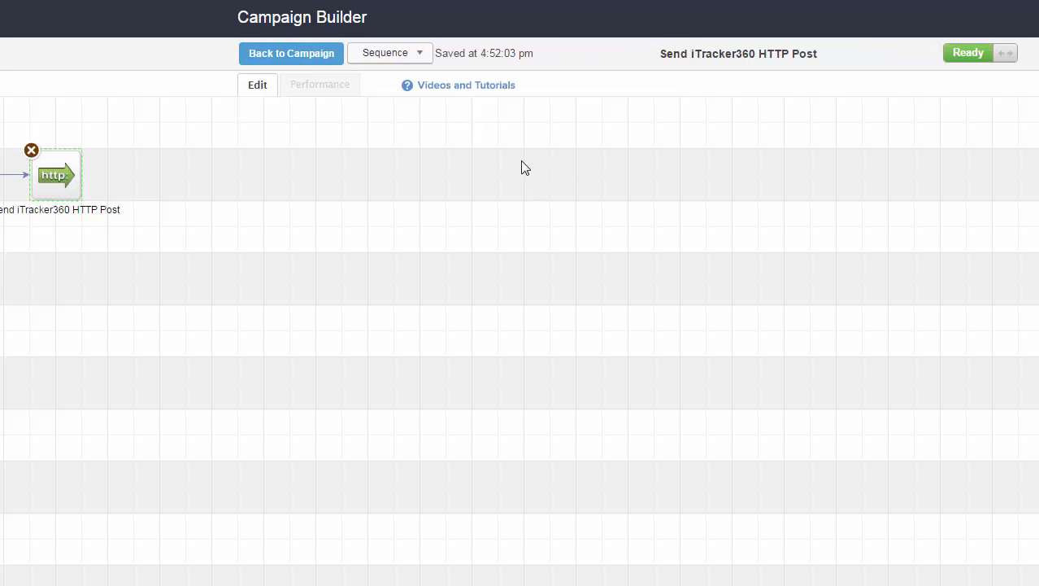
# Return to the Thrive Optin Forms campaign and publish it.
pyautogui.click(323, 59)
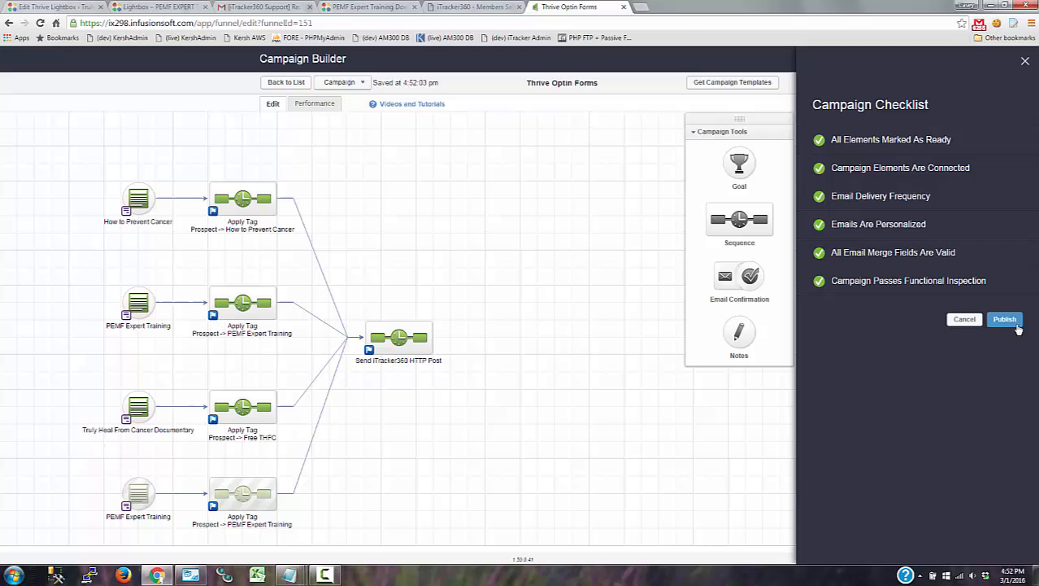
pyautogui.click(1016, 324)
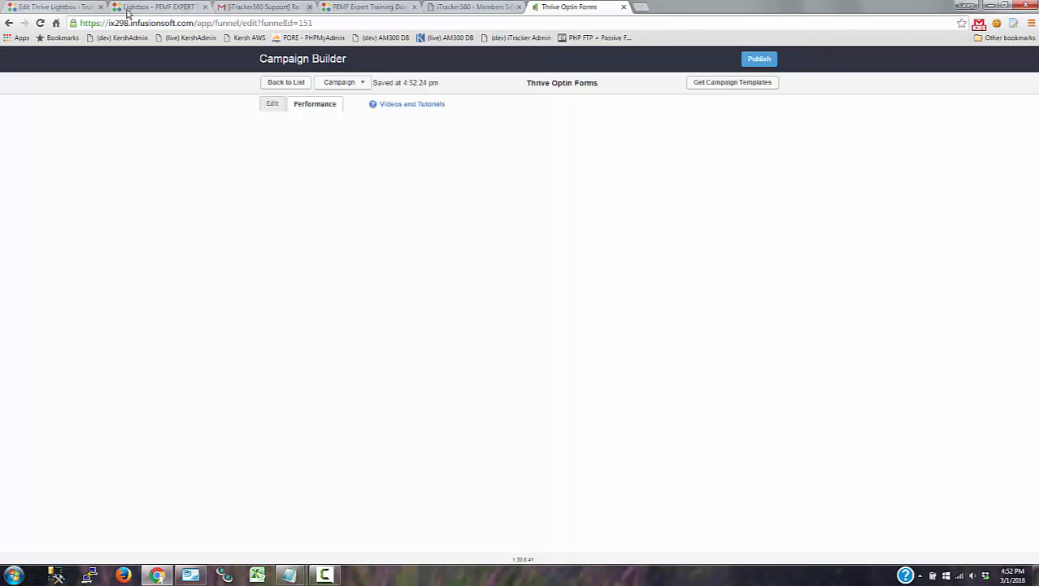
# Switch to the Thrive lightbox editor and remove the sign-up form's Infusionsoft and MailPoet API connections.
pyautogui.click(163, 7)
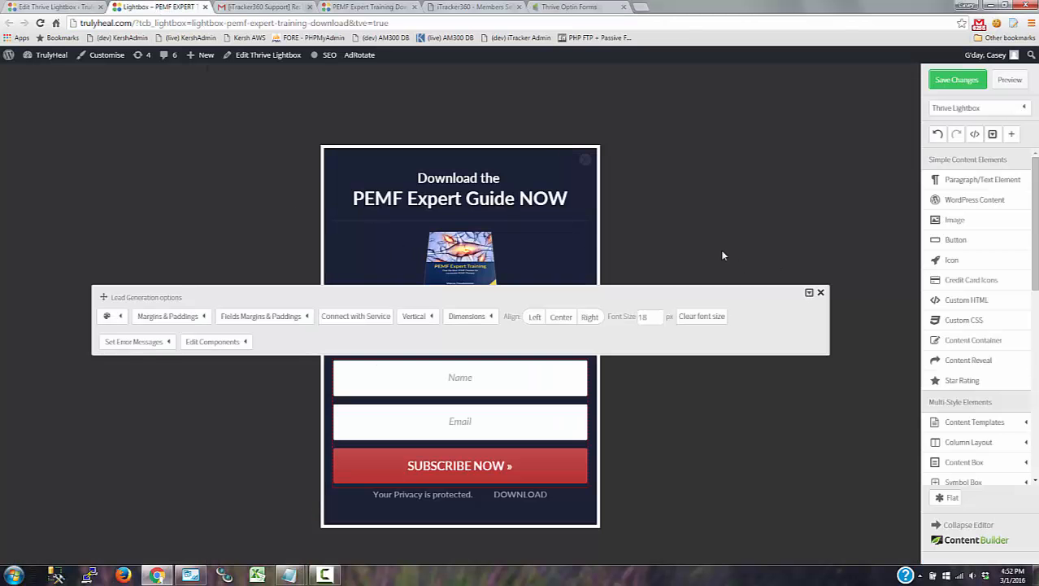
pyautogui.click(373, 318)
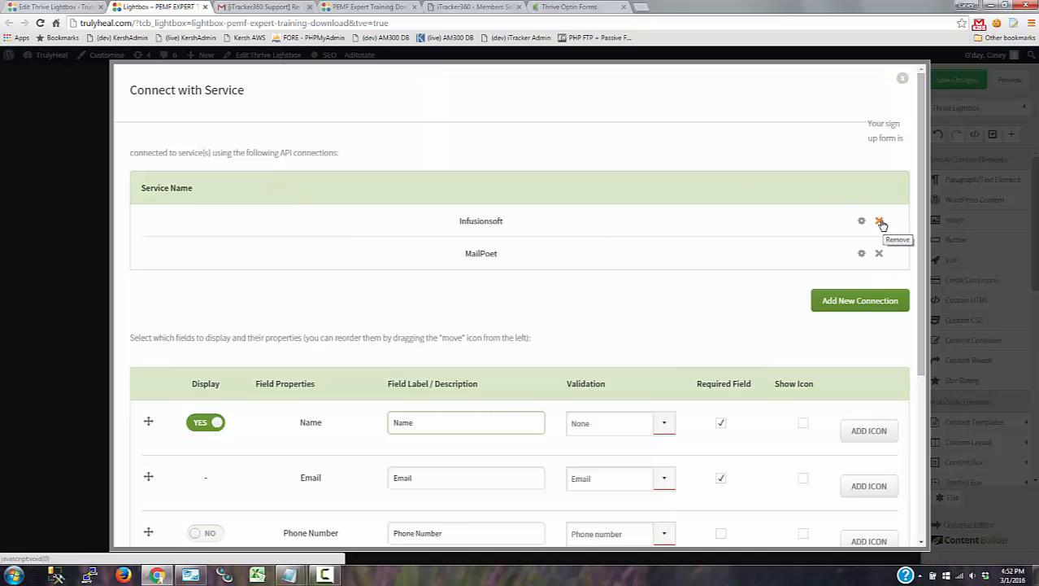
pyautogui.click(879, 221)
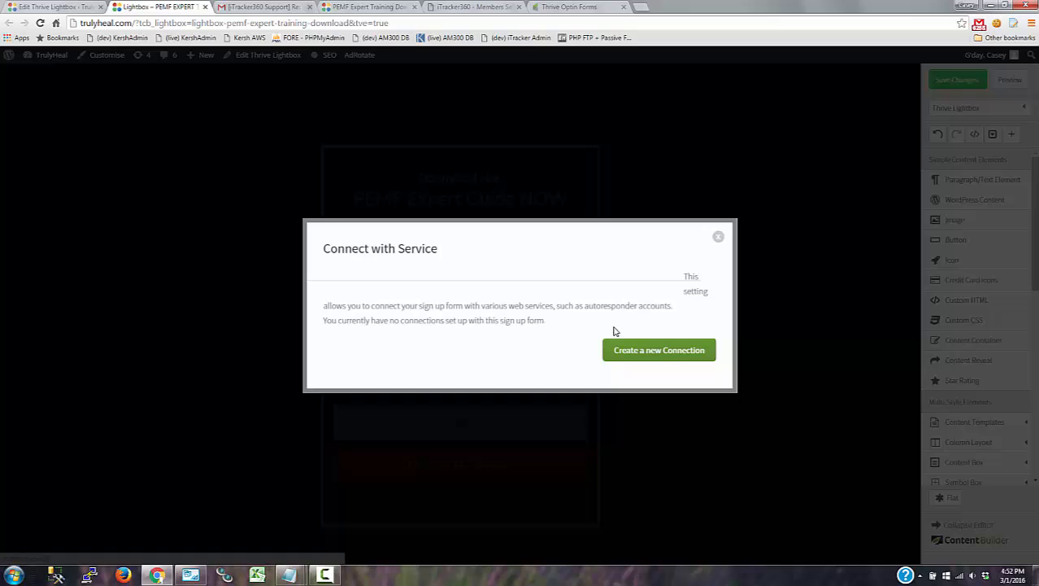
# Create a new connection of type HTML Form code, paste in the cleaned Infusionsoft form code and generate its fields.
pyautogui.click(664, 358)
pyautogui.click(504, 323)
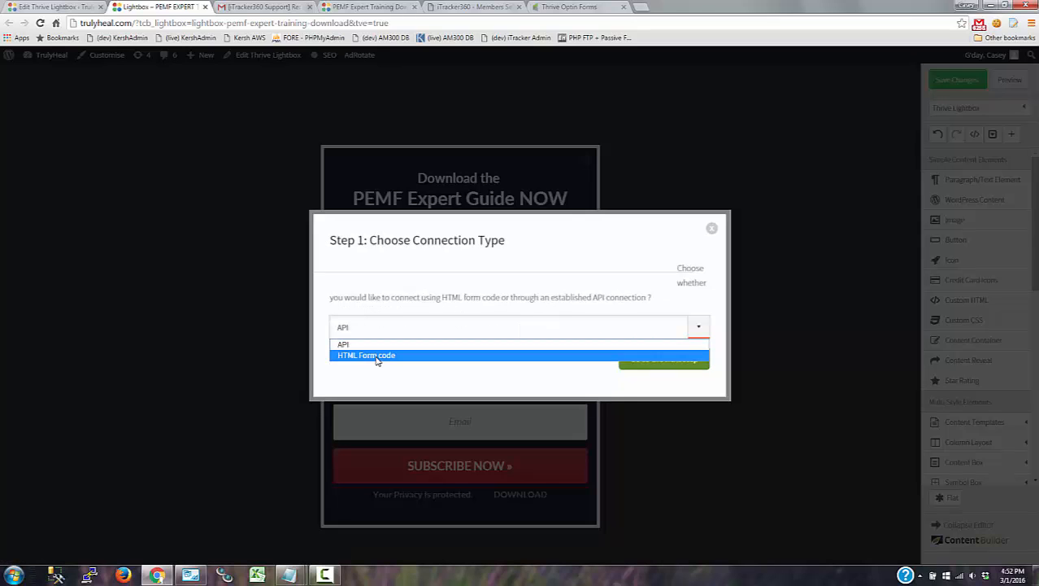
pyautogui.click(377, 355)
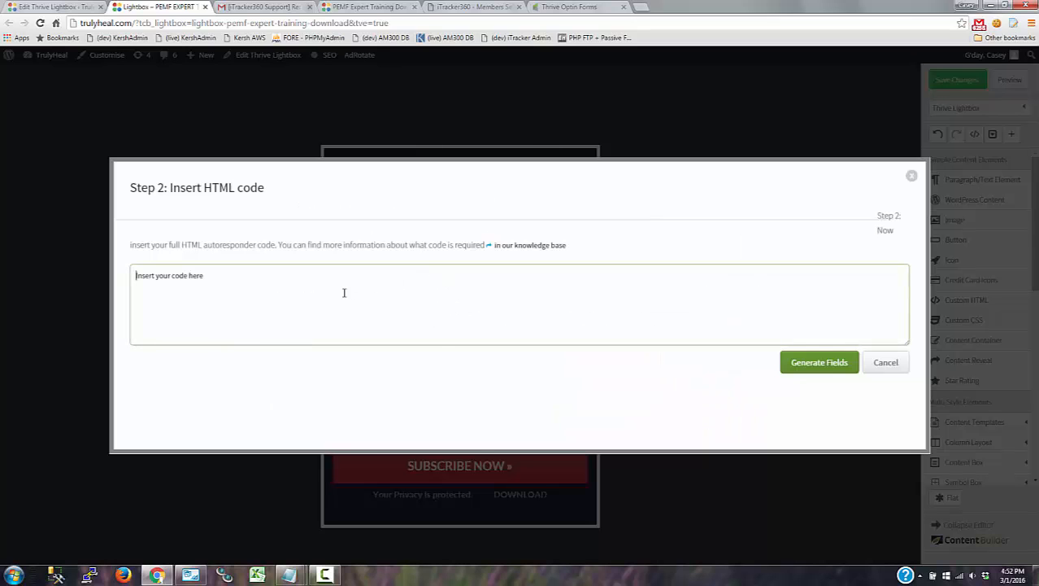
pyautogui.rightClick(342, 293)
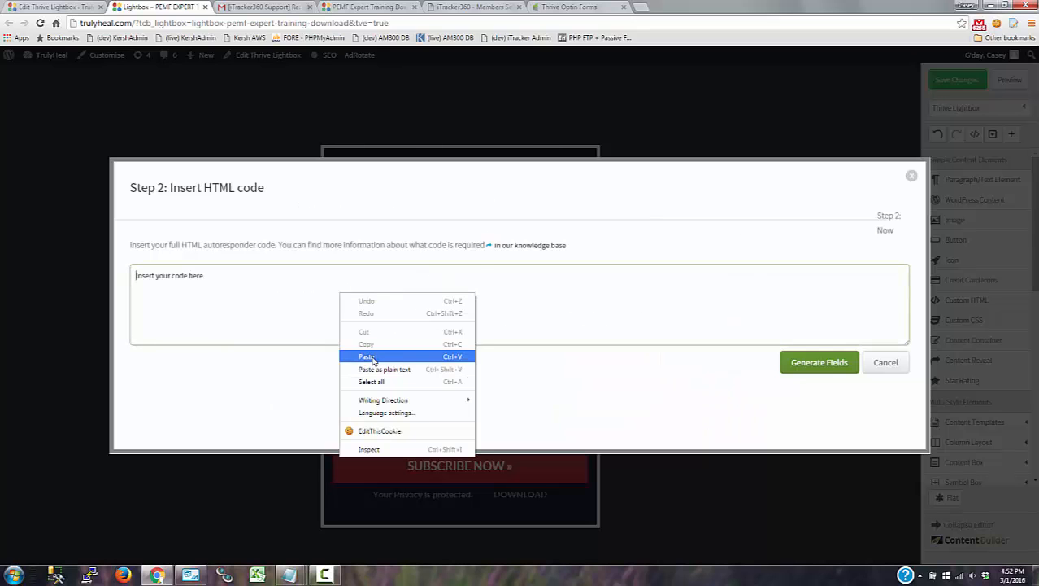
pyautogui.click(367, 357)
pyautogui.hotkey('ctrl', 'a')
pyautogui.click(262, 286)
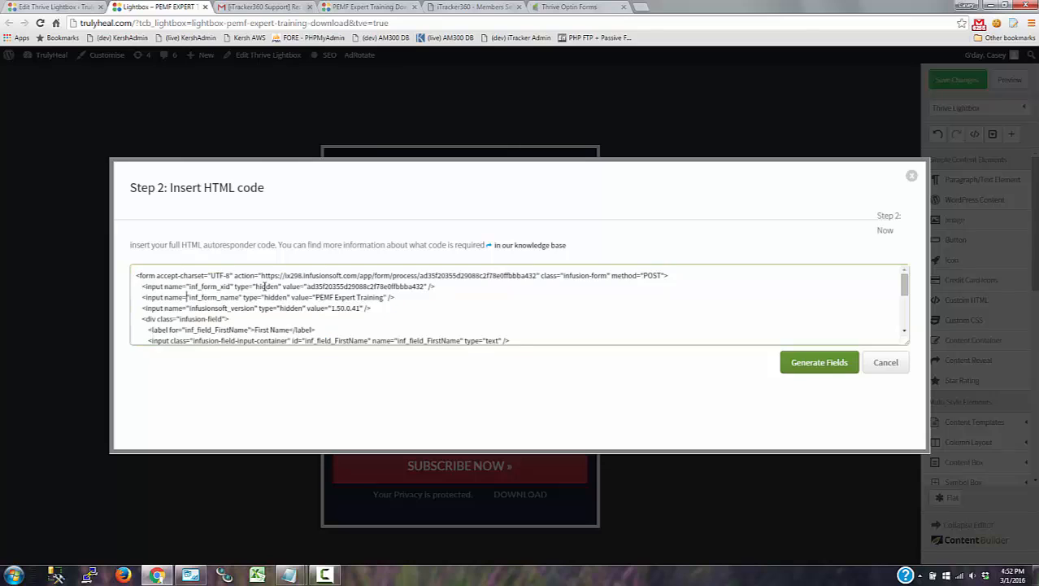
pyautogui.scroll(-6, 272, 287)
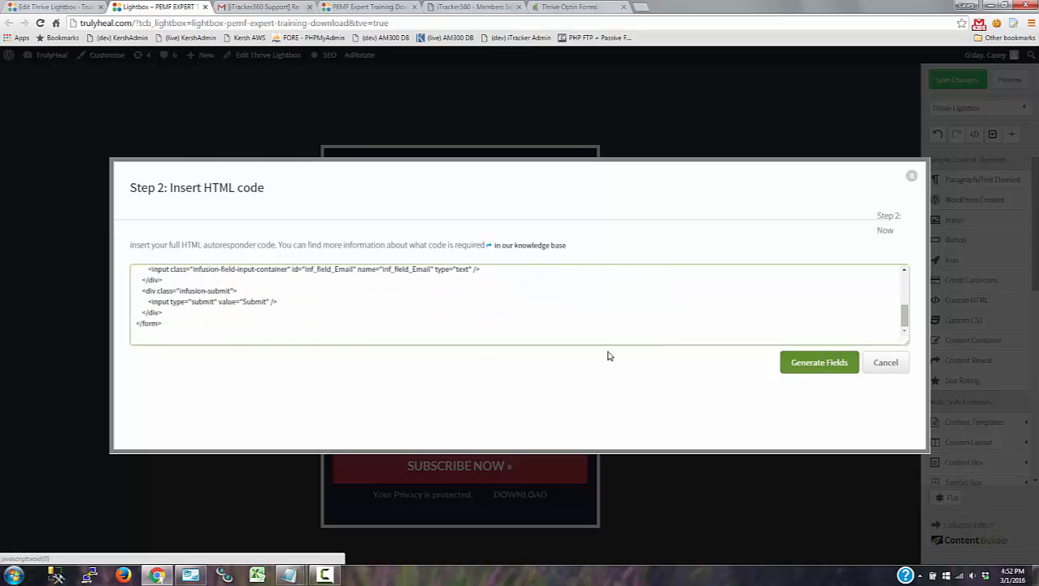
pyautogui.click(834, 364)
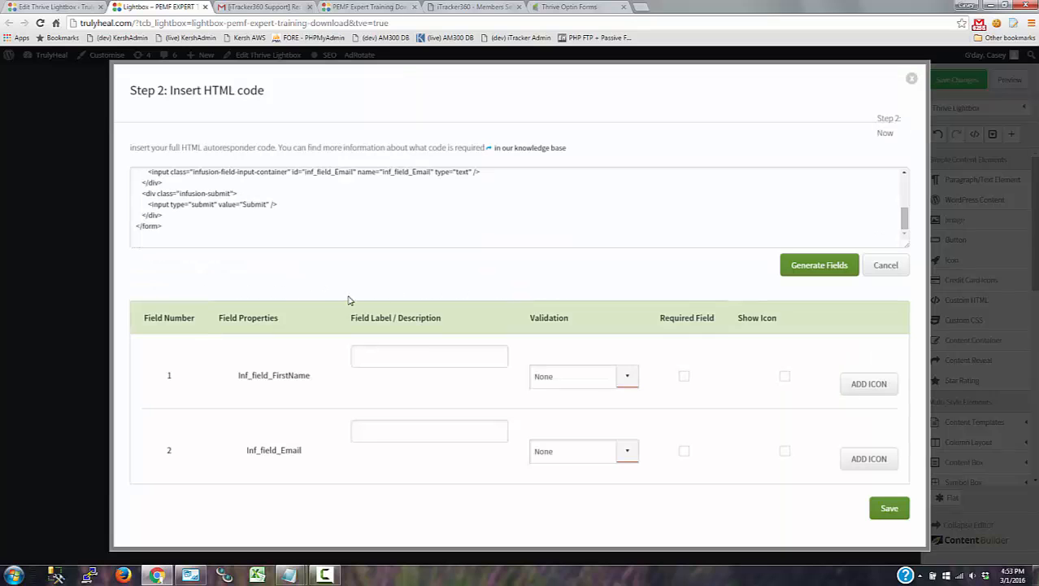
# Label the fields Name and Email, give the email field Email validation, make both required, and save the connection and the lightbox.
pyautogui.click(403, 350)
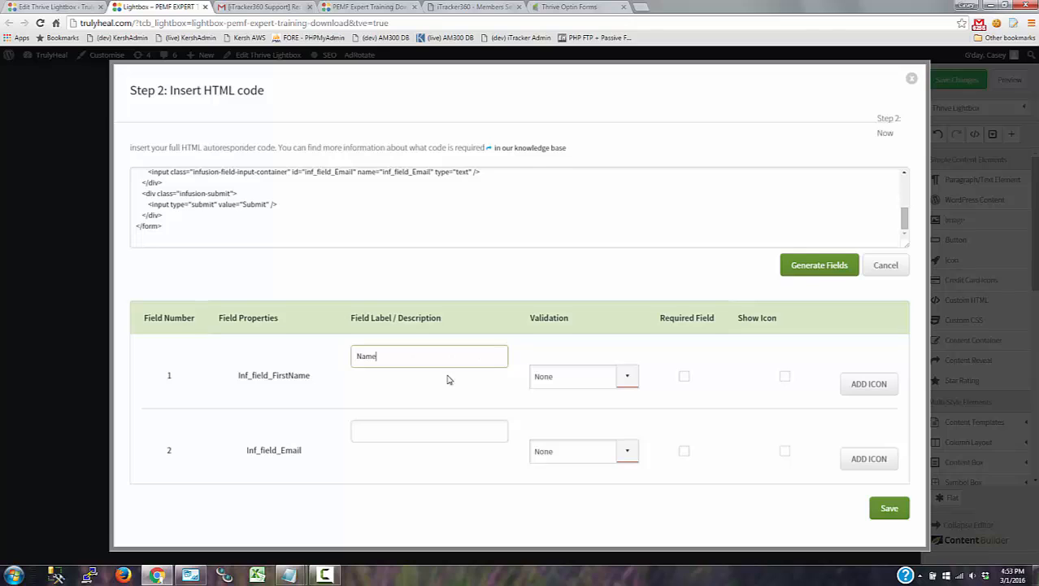
pyautogui.click(425, 425)
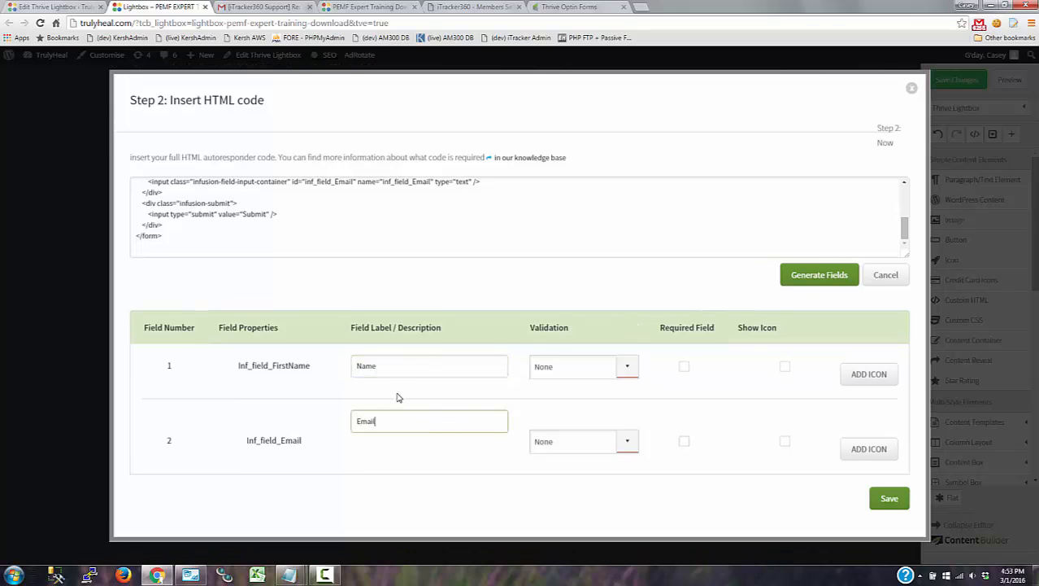
pyautogui.click(585, 432)
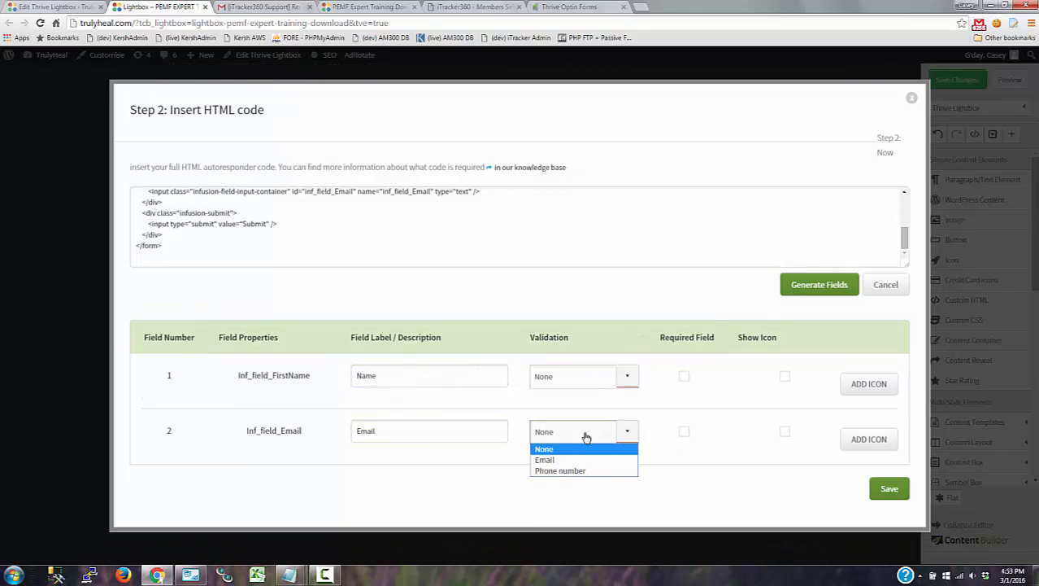
pyautogui.click(584, 457)
pyautogui.click(684, 378)
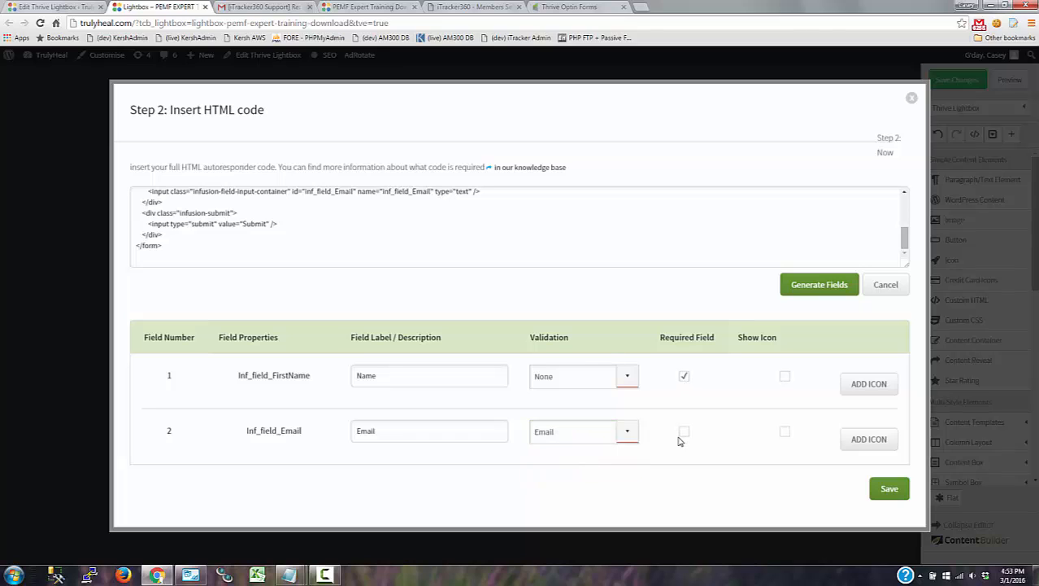
pyautogui.click(685, 433)
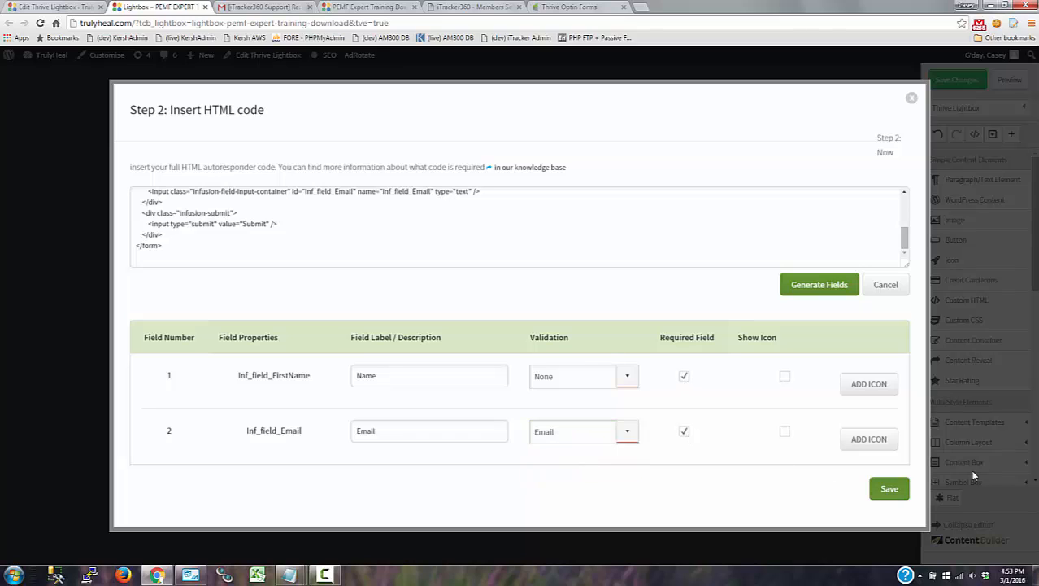
pyautogui.click(890, 488)
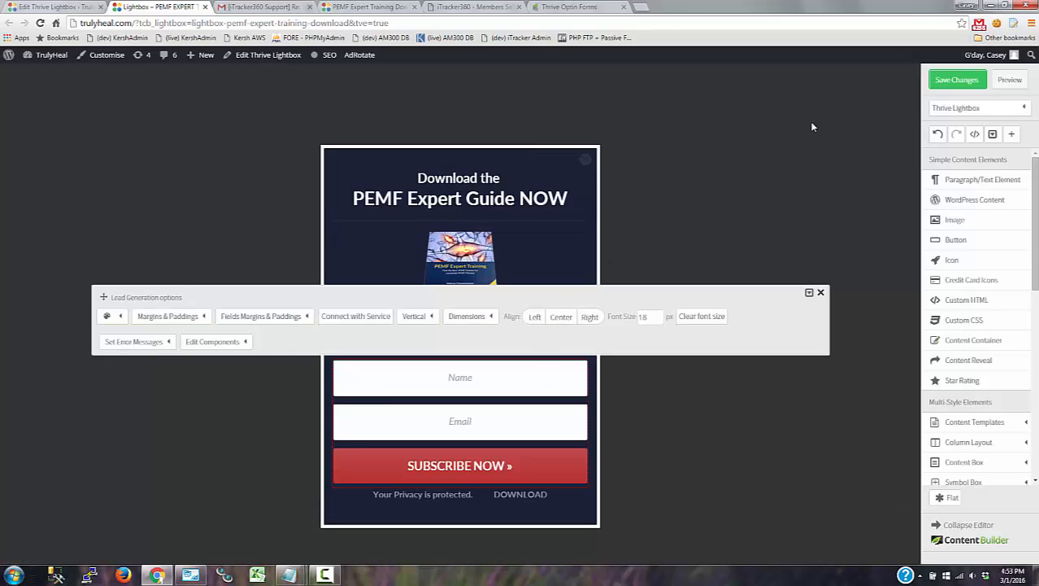
pyautogui.click(959, 85)
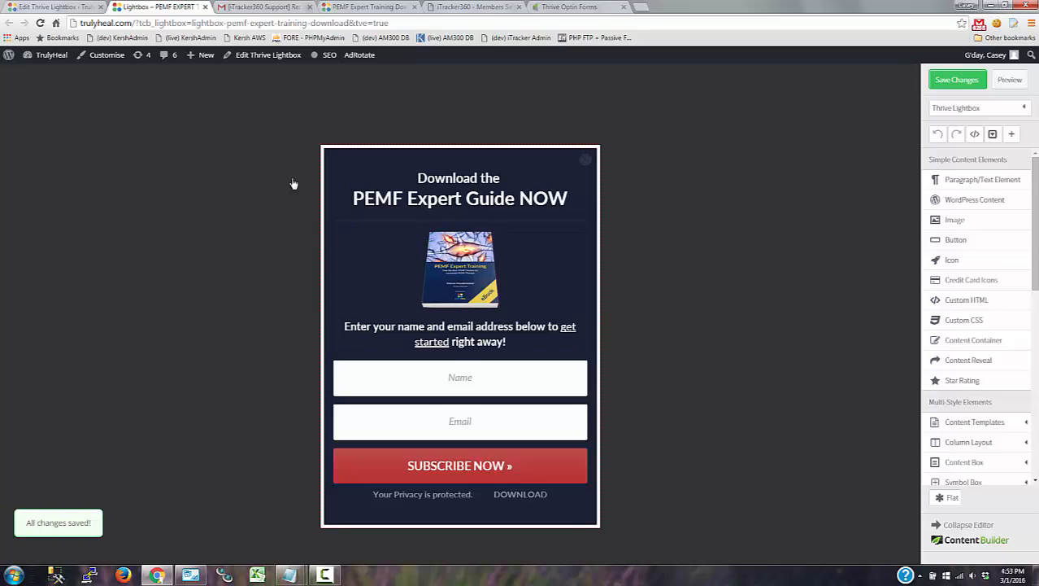
# Switch to the PEMF Expert Training download page and cut its full URL to the clipboard.
pyautogui.click(405, 16)
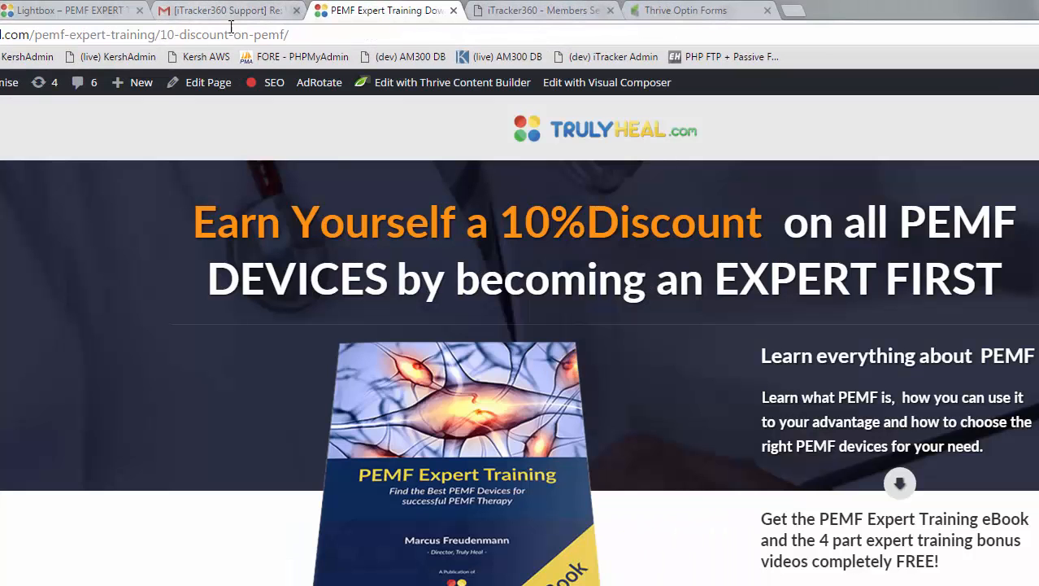
pyautogui.moveTo(352, 29); pyautogui.dragTo(34, 45)
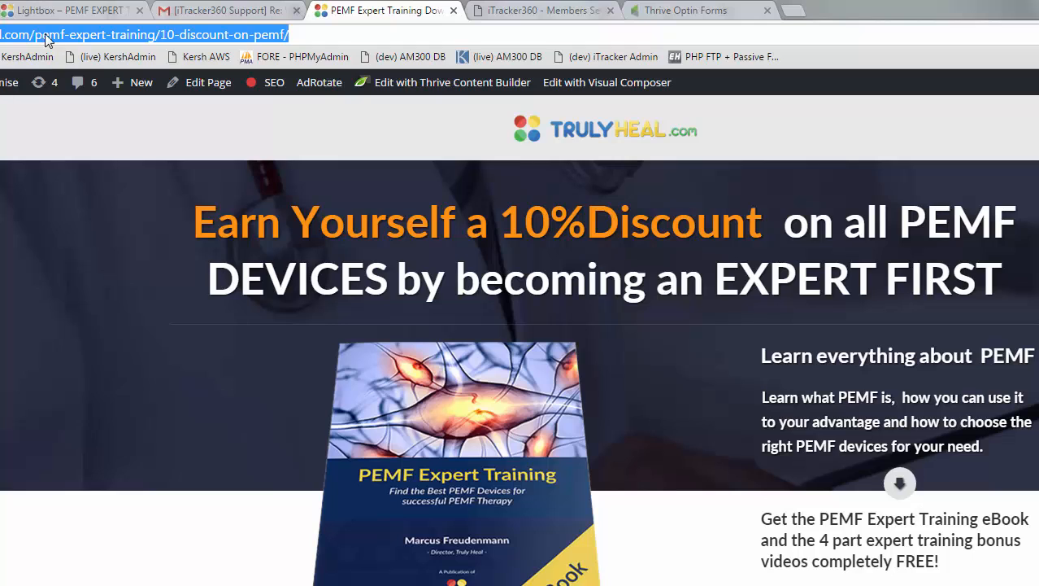
pyautogui.hotkey('ctrl', 'x')
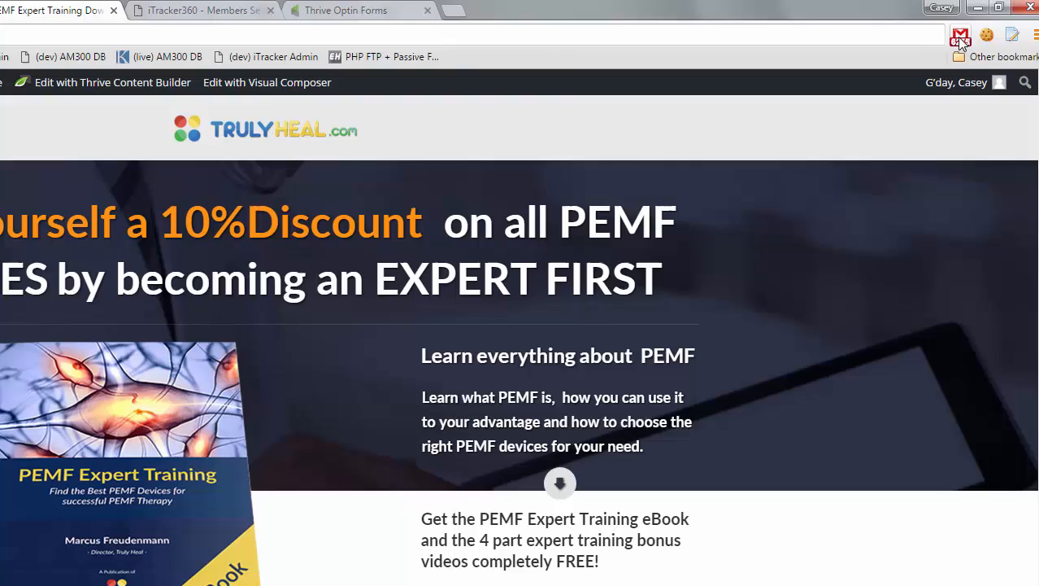
# Delete all trulyheal.com cookies with the cookie editor and close the download page.
pyautogui.click(987, 34)
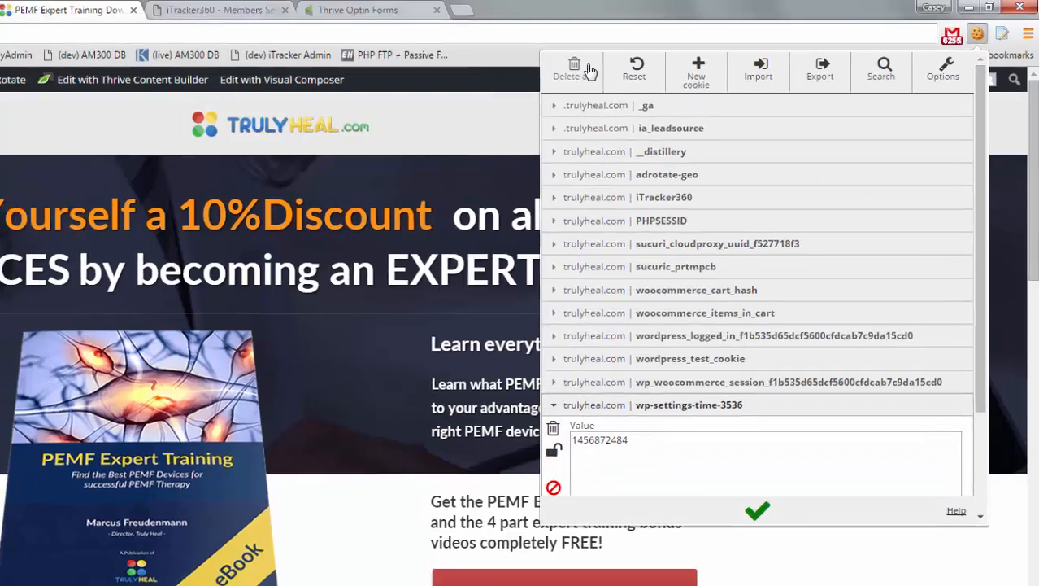
pyautogui.click(587, 72)
pyautogui.hotkey('ctrl', 'w')
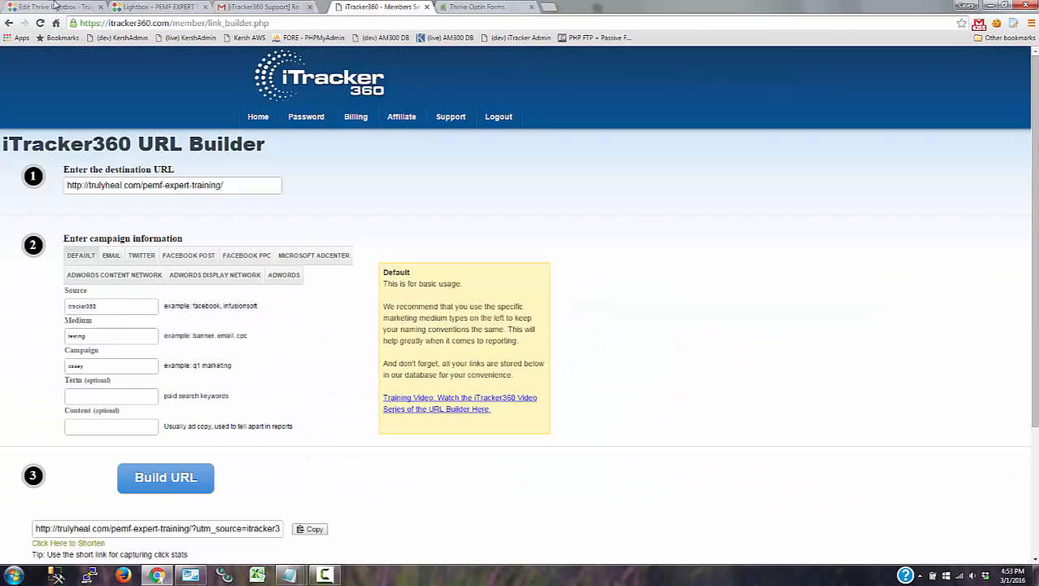
# Replace the destination URL with the copied page address, set the campaign to expert_training_guide, and build the tracking URL.
pyautogui.click(244, 185)
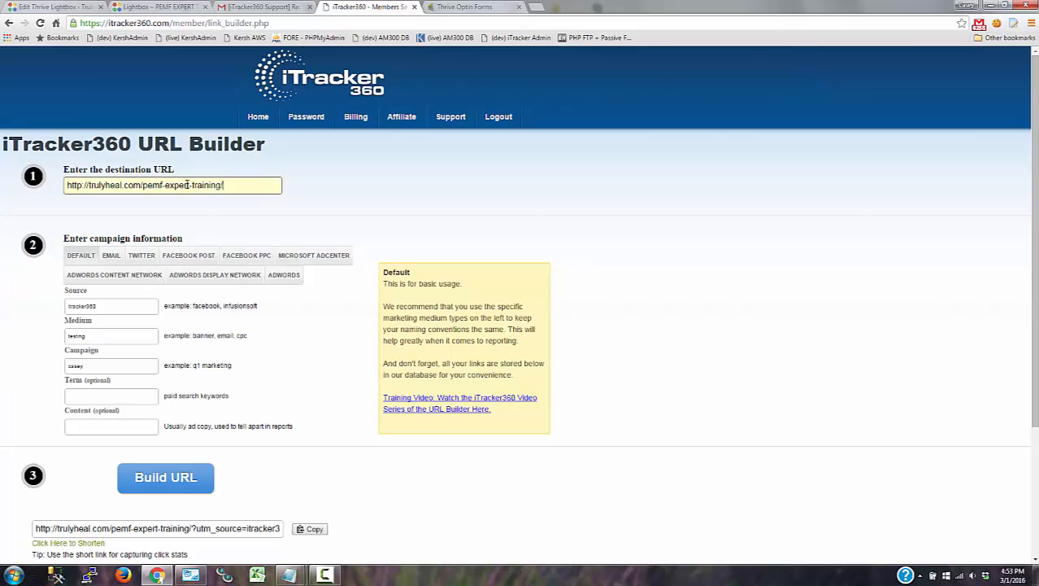
pyautogui.hotkey('ctrl', 'a')
pyautogui.hotkey('ctrl', 'v')
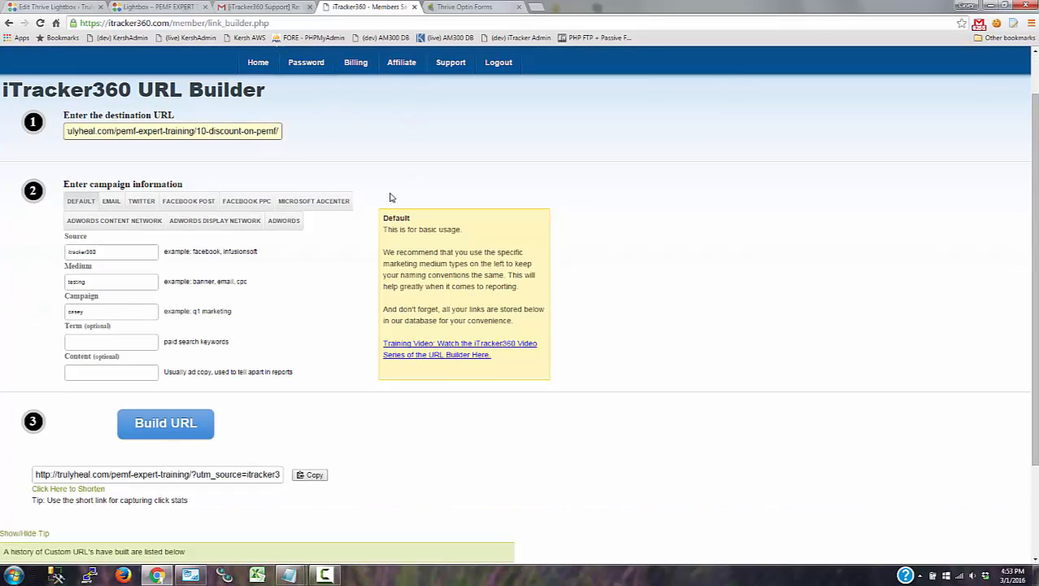
pyautogui.scroll(-1, 389, 199)
pyautogui.doubleClick(122, 253)
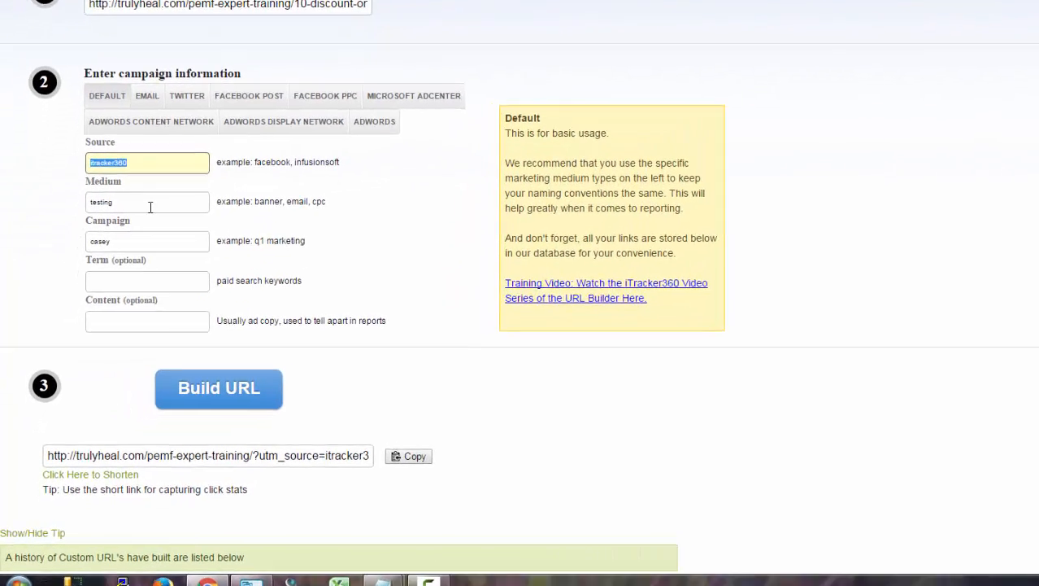
pyautogui.click(151, 240)
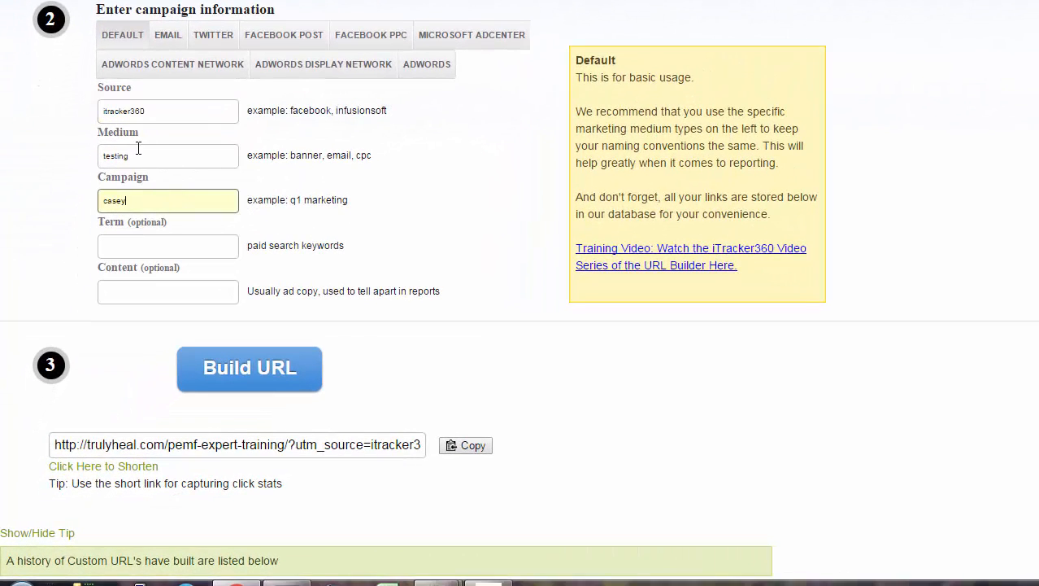
pyautogui.doubleClick(146, 201)
pyautogui.write('expert_training_guide')
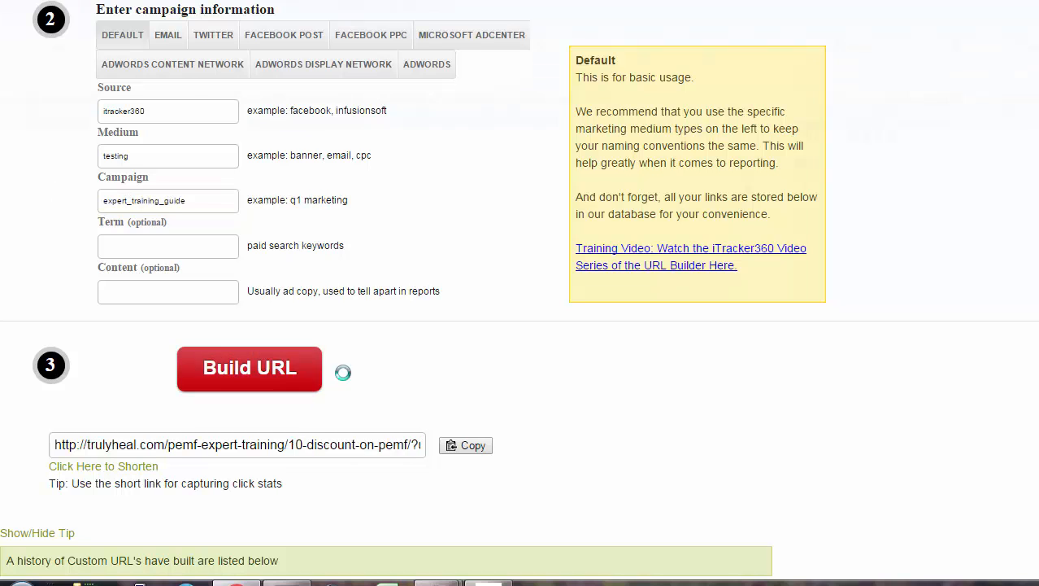
pyautogui.click(270, 370)
# Copy the built tracking URL and load it in a new browser tab.
pyautogui.scroll(-2, 276, 366)
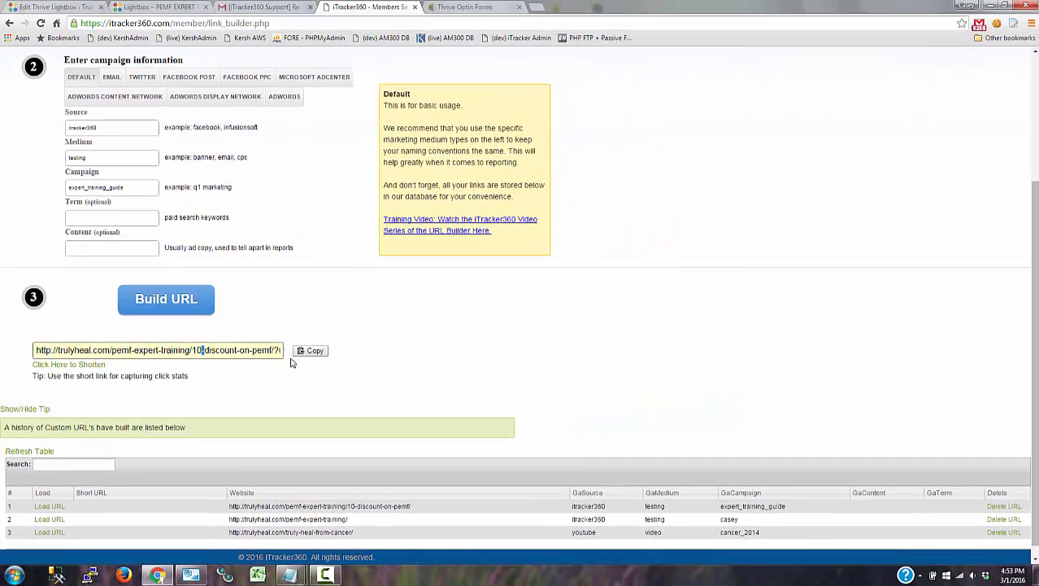
pyautogui.click(454, 261)
pyautogui.hotkey('ctrl', 't')
pyautogui.hotkey('ctrl', 'v')
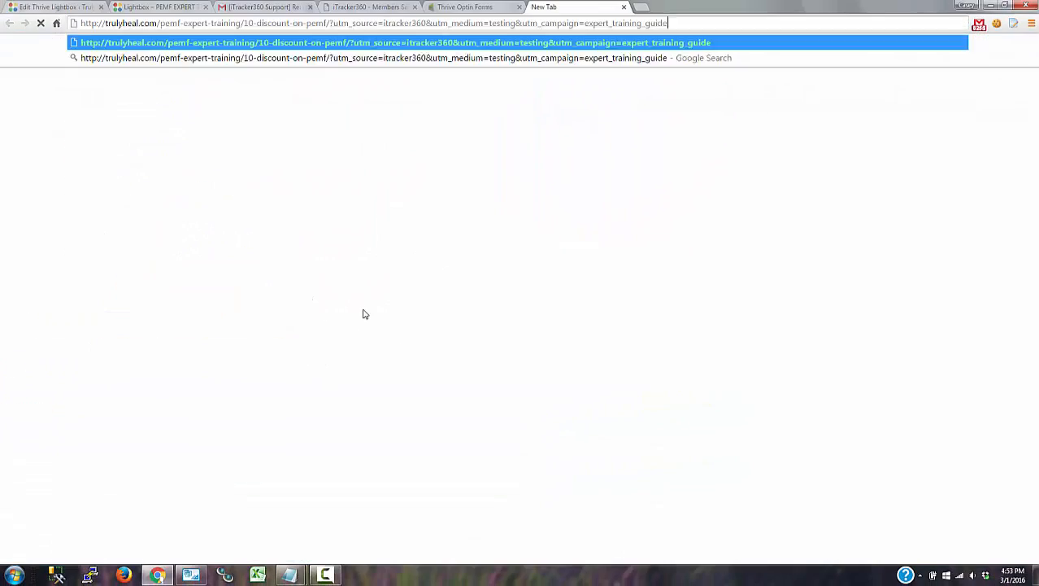
pyautogui.press('Return')
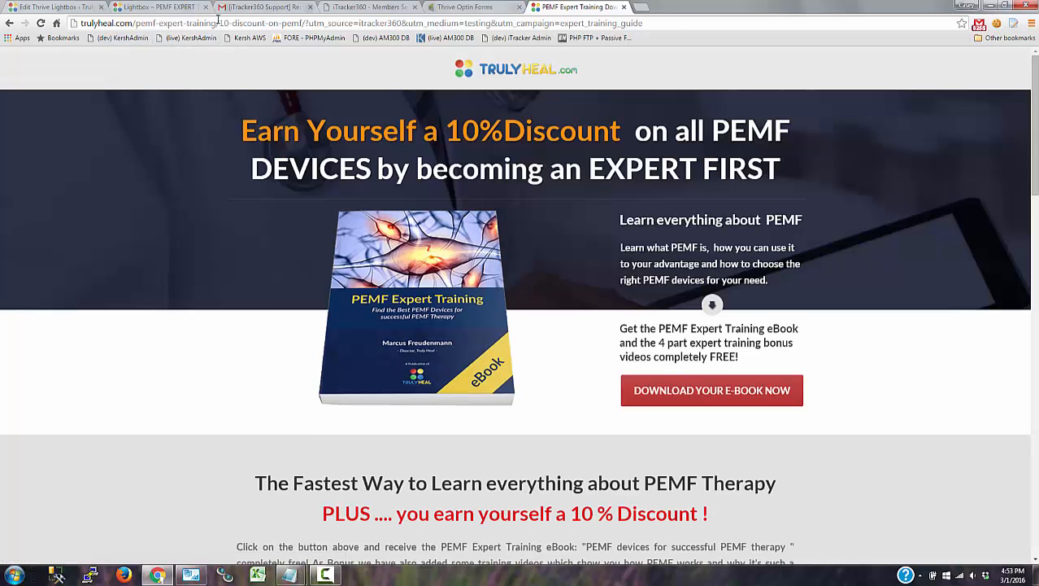
# Open the e-book download lightbox on the page and inspect the HTML of its Name field.
pyautogui.moveTo(734, 31); pyautogui.dragTo(744, 34)
pyautogui.click(896, 152)
pyautogui.click(714, 383)
pyautogui.rightClick(529, 362)
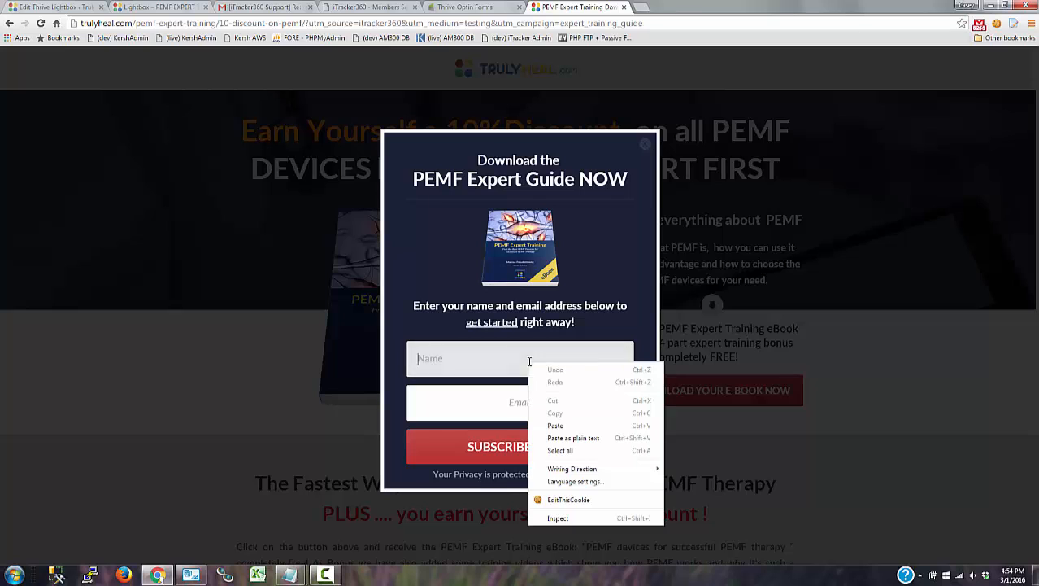
pyautogui.click(574, 518)
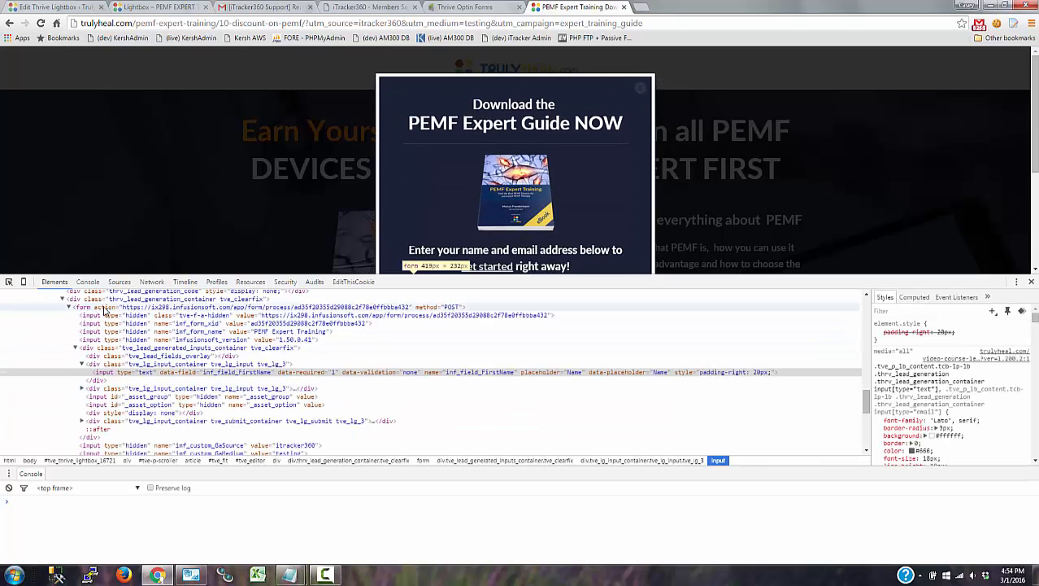
# Examine the form's action URL and hidden tracking inputs in the page HTML, and close the inspector.
pyautogui.click(104, 309)
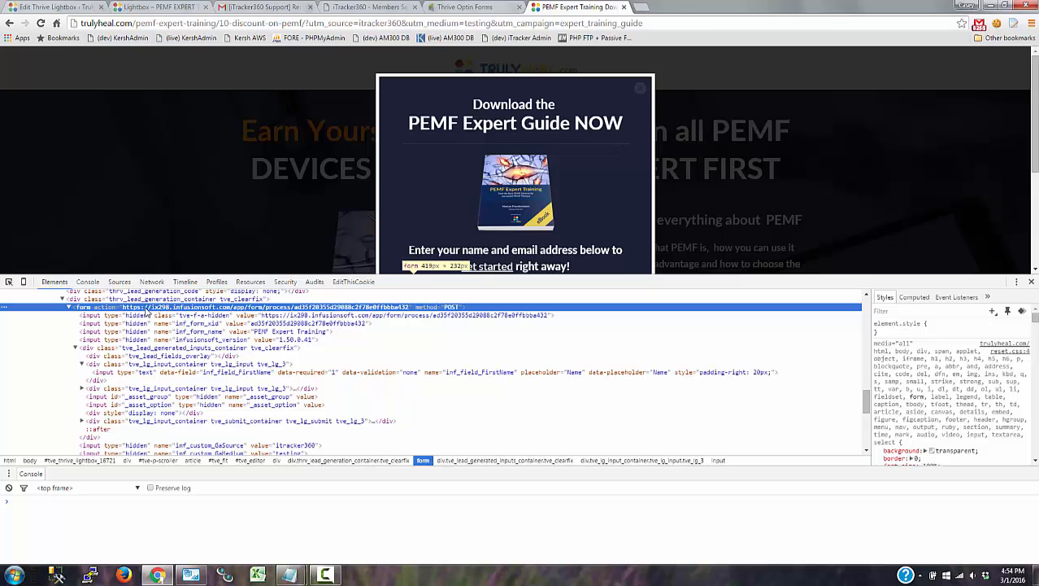
pyautogui.doubleClick(112, 313)
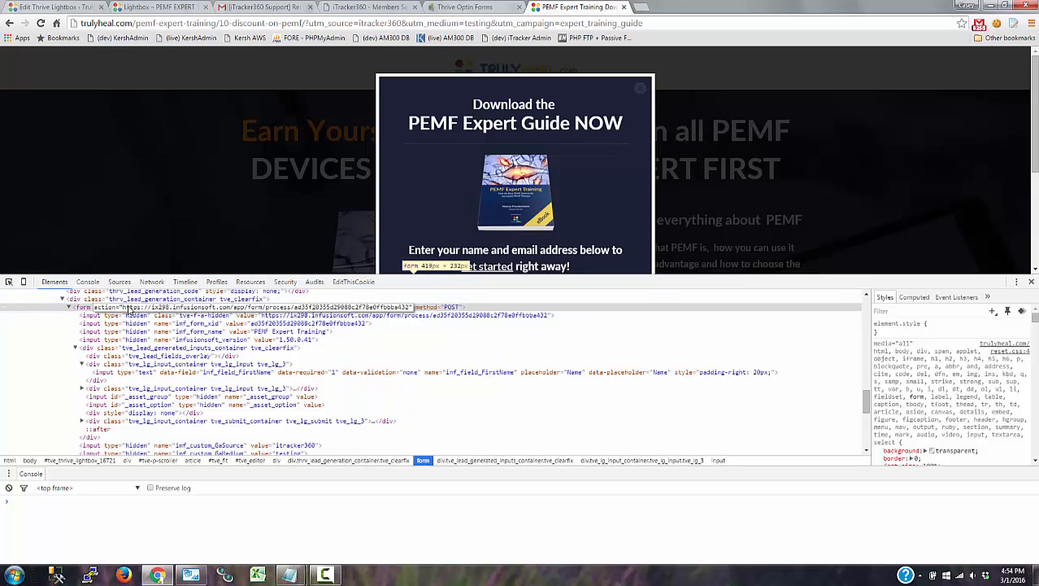
pyautogui.click(152, 322)
pyautogui.click(132, 310)
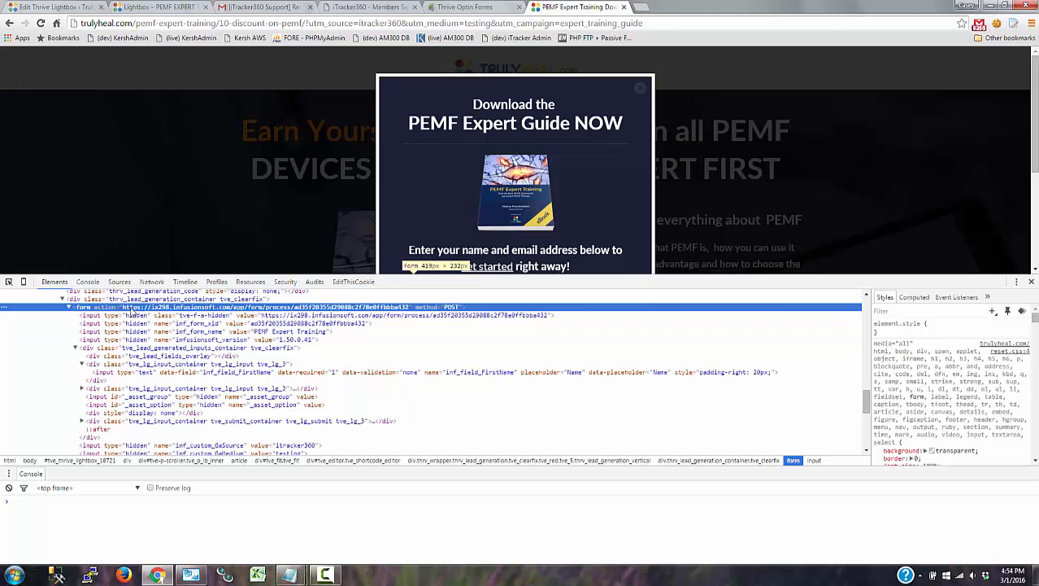
pyautogui.scroll(-3, 203, 341)
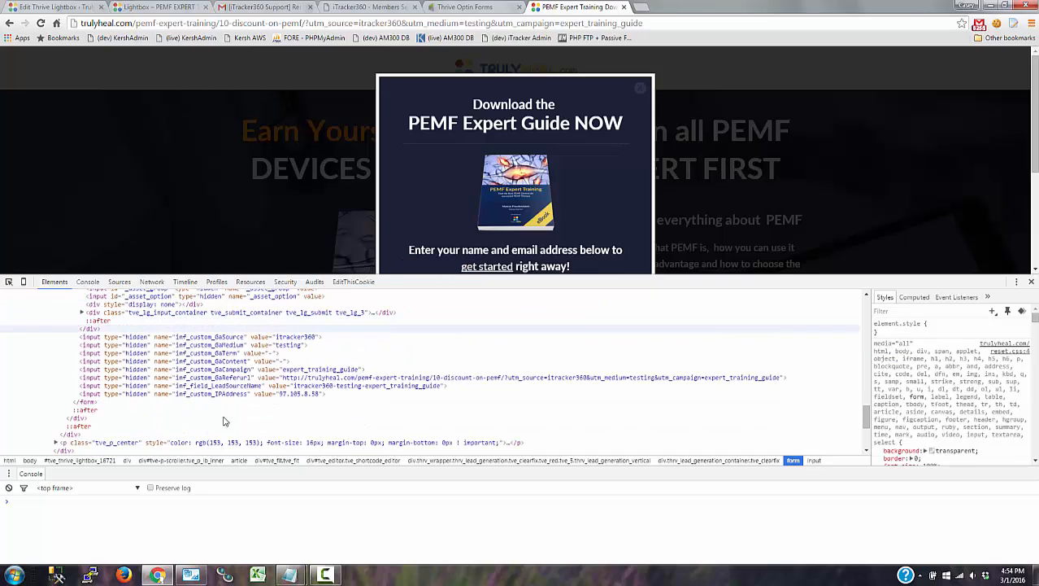
pyautogui.click(262, 345)
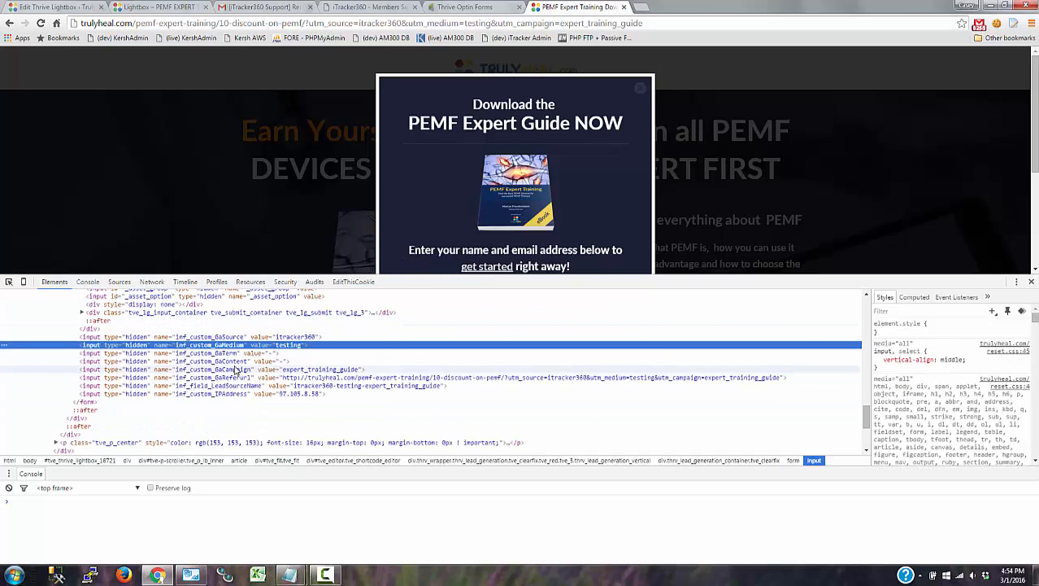
pyautogui.click(1031, 282)
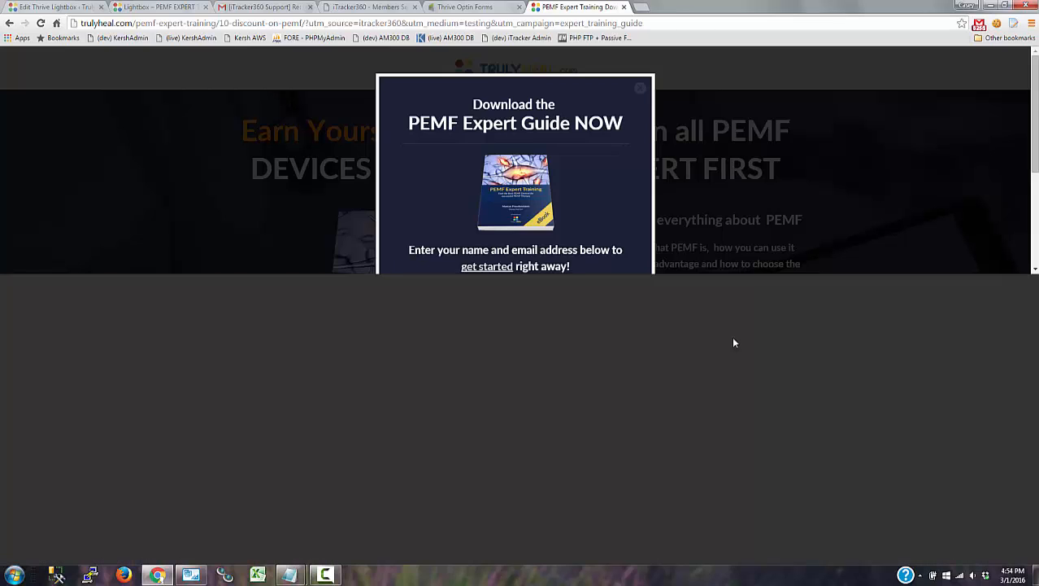
# Fill in the opt-in form with the name thrive6 and a test email, copy the email, and submit the subscription.
pyautogui.write('thrive6')
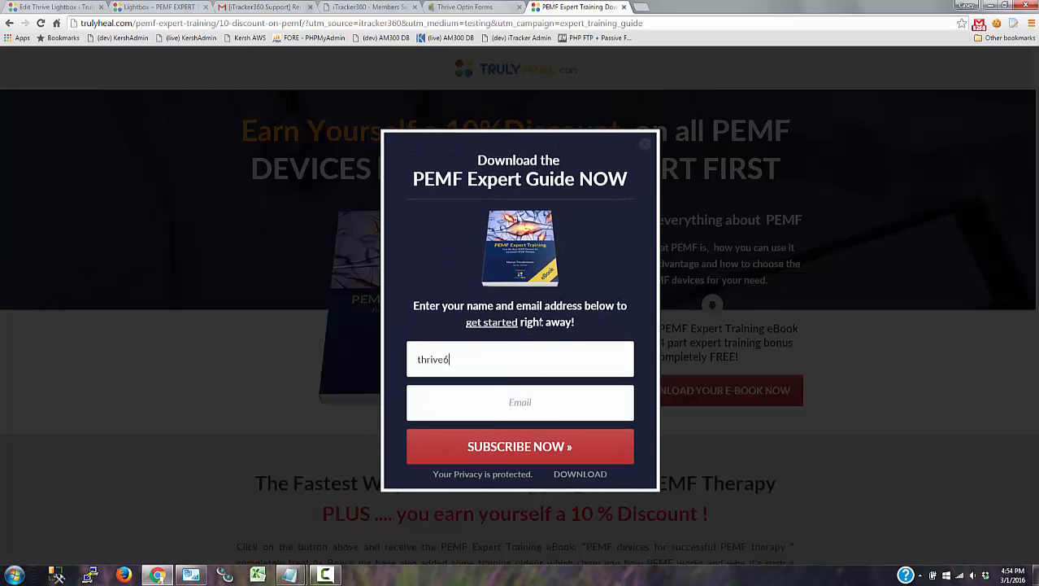
pyautogui.press('Tab')
pyautogui.write('t')
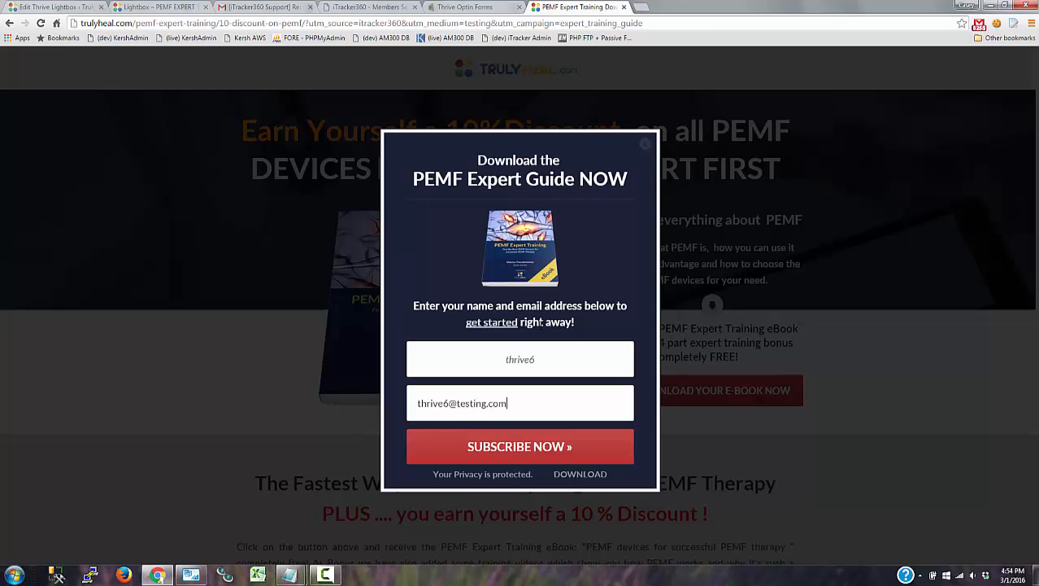
pyautogui.hotkey('ctrl', 'a')
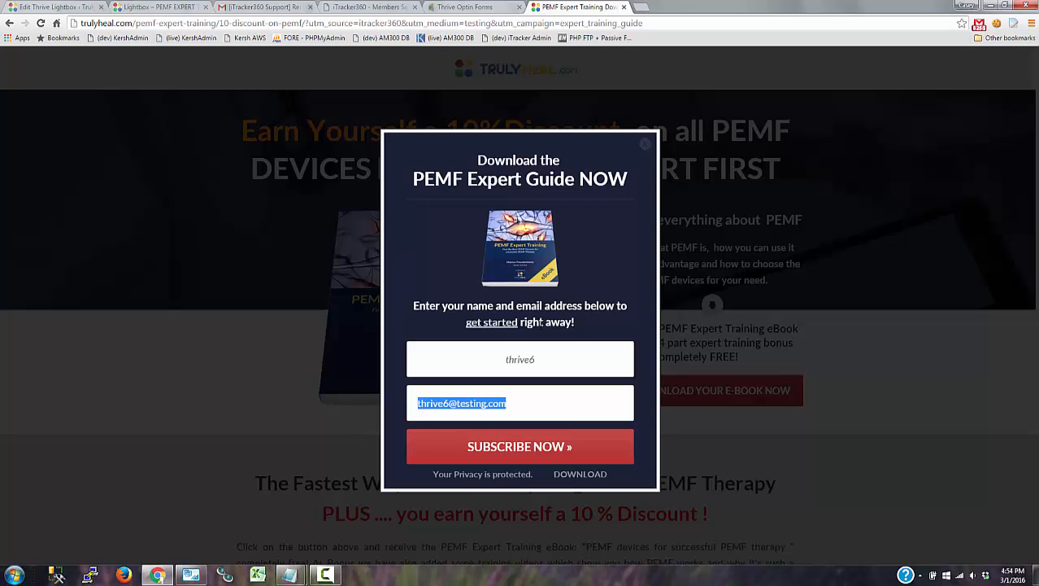
pyautogui.click(522, 457)
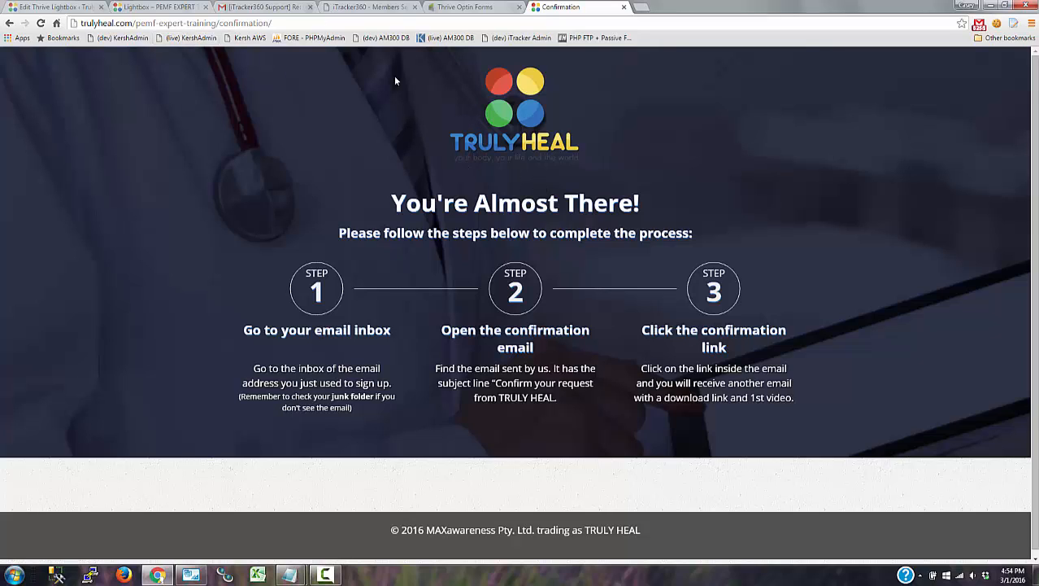
# Switch to Infusionsoft, search the contacts for the copied test email, and open the matching contact record.
pyautogui.click(455, 9)
pyautogui.click(291, 83)
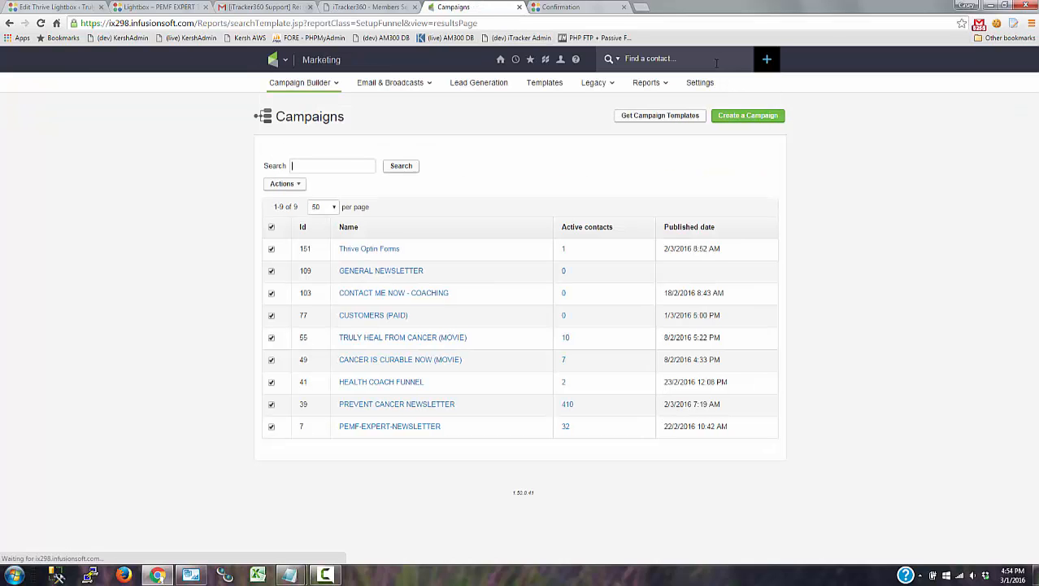
pyautogui.hotkey('ctrl', 'v')
pyautogui.rightClick(645, 56)
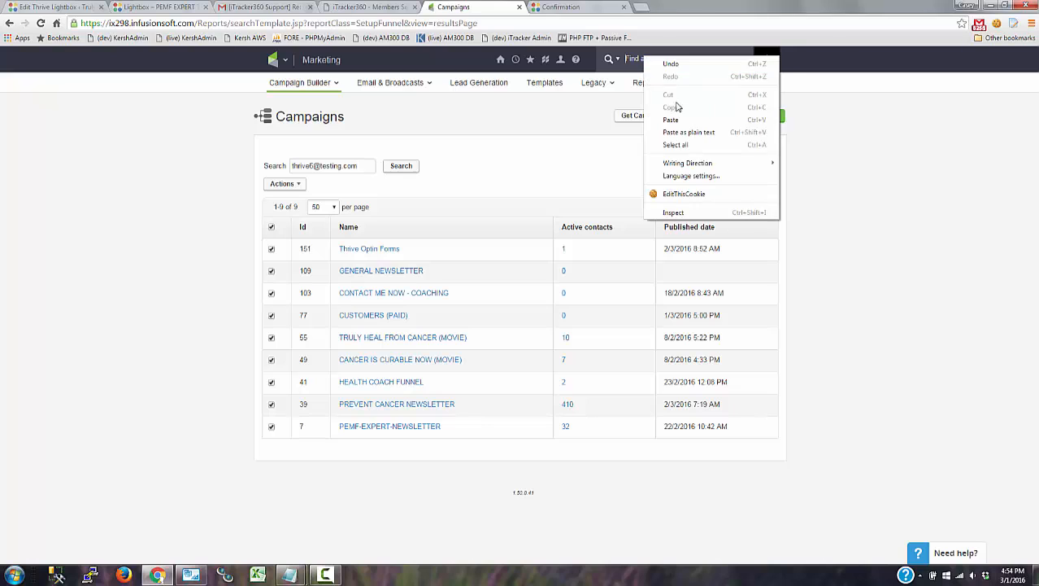
pyautogui.click(679, 120)
pyautogui.click(642, 98)
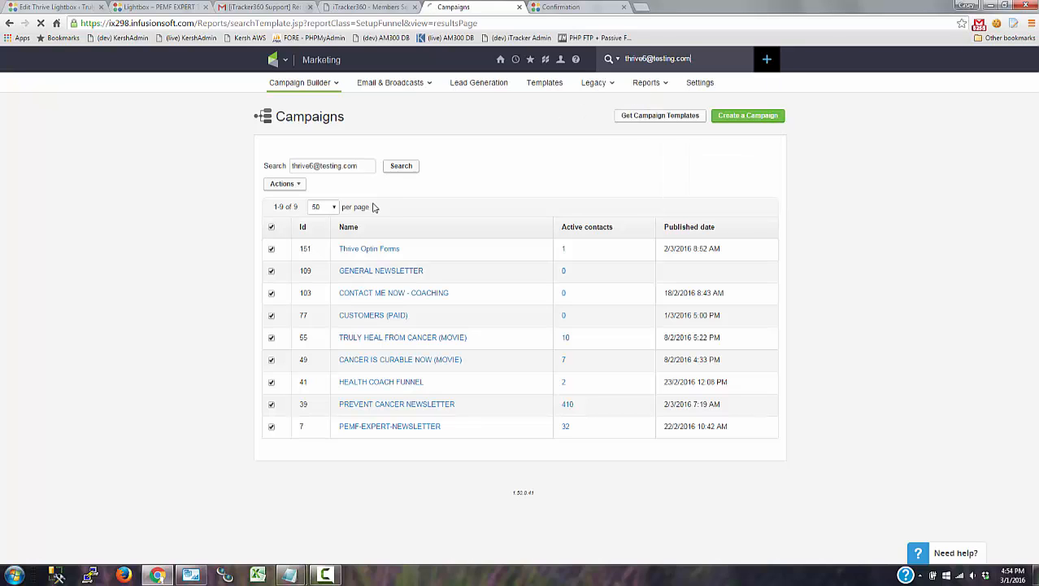
pyautogui.click(329, 184)
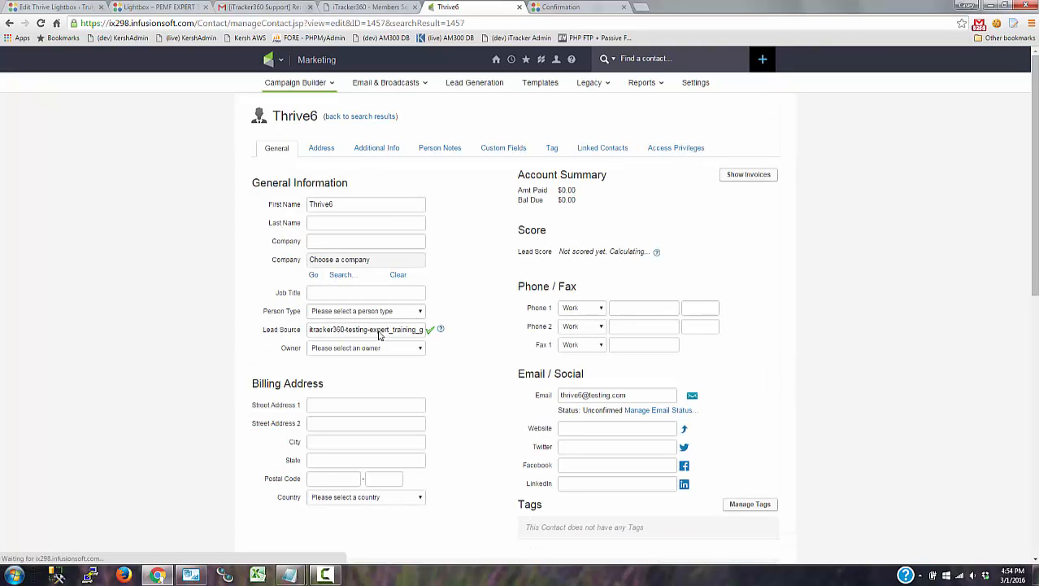
# Check the contact's Lead Source value and the tracking values in its custom fields.
pyautogui.tripleClick(404, 335)
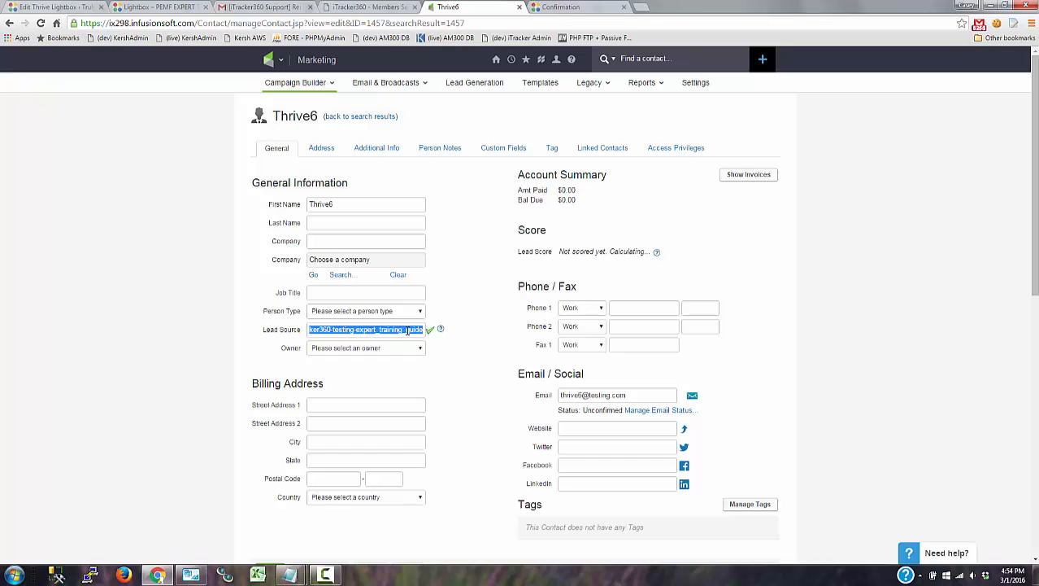
pyautogui.click(486, 308)
pyautogui.click(519, 148)
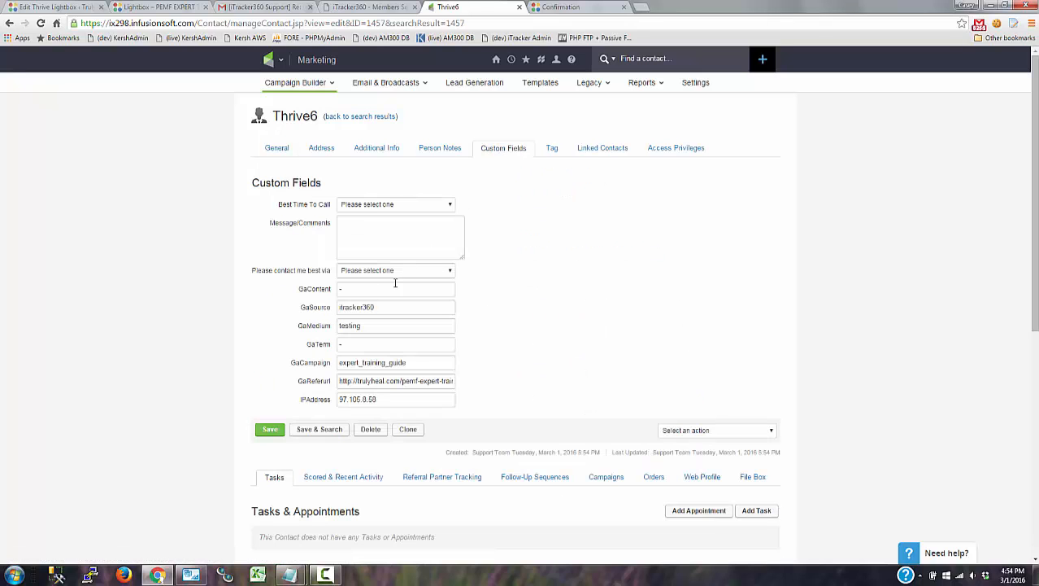
# Review the contact's additional info and its shipping and optional address fields.
pyautogui.click(366, 152)
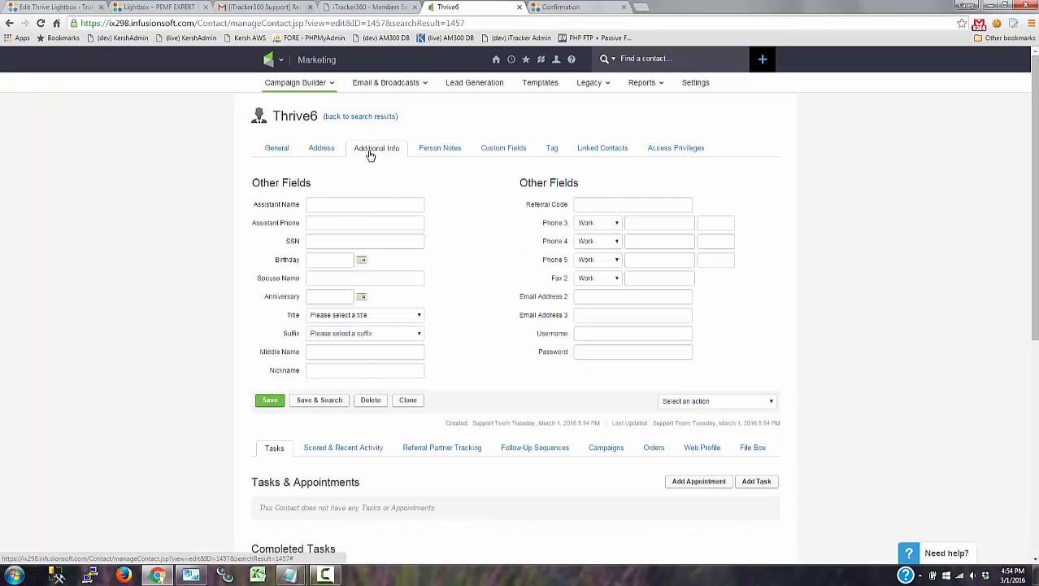
pyautogui.click(323, 153)
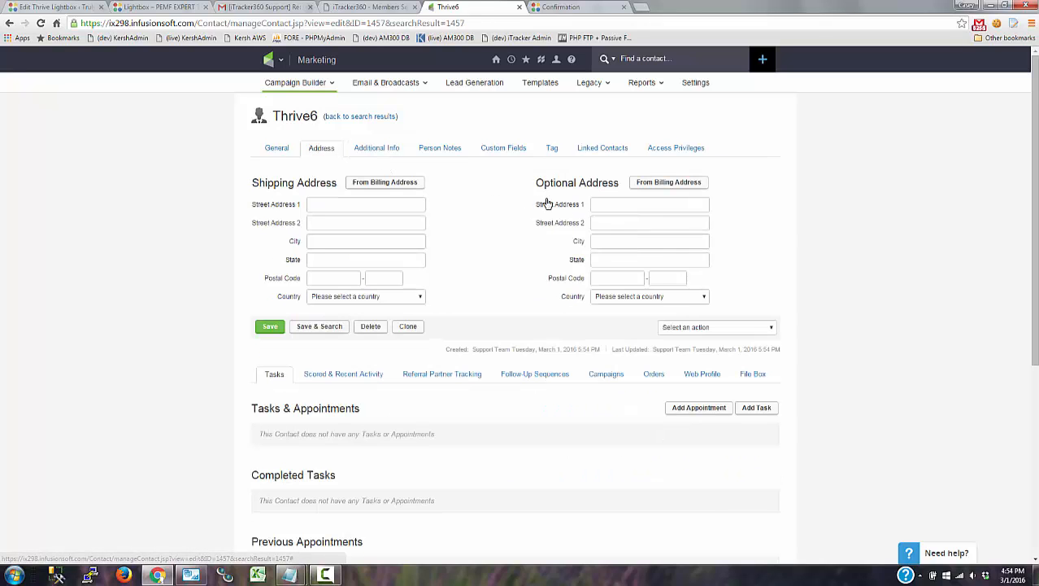
pyautogui.moveTo(514, 208); pyautogui.dragTo(765, 283)
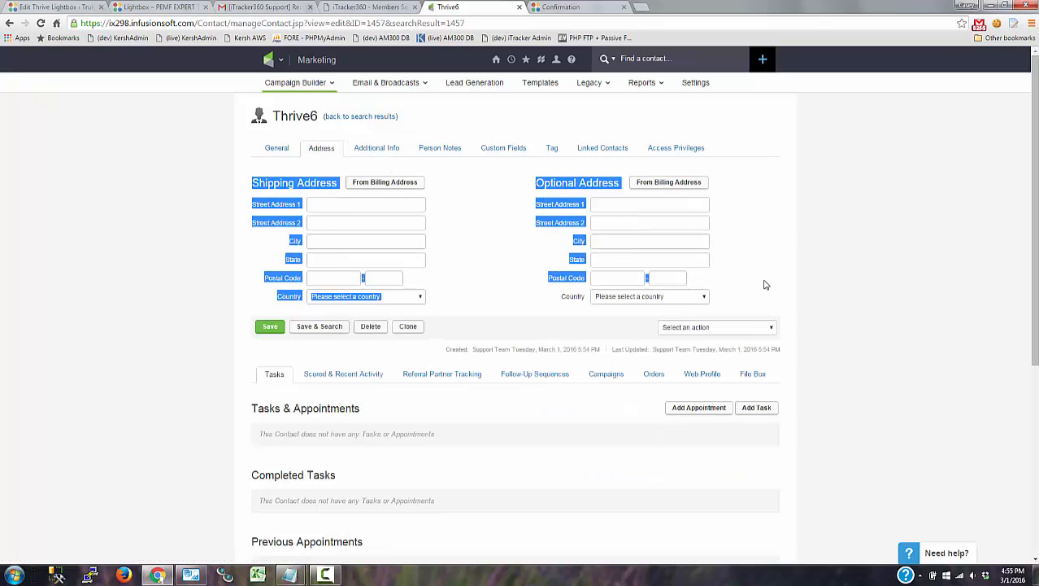
pyautogui.click(550, 237)
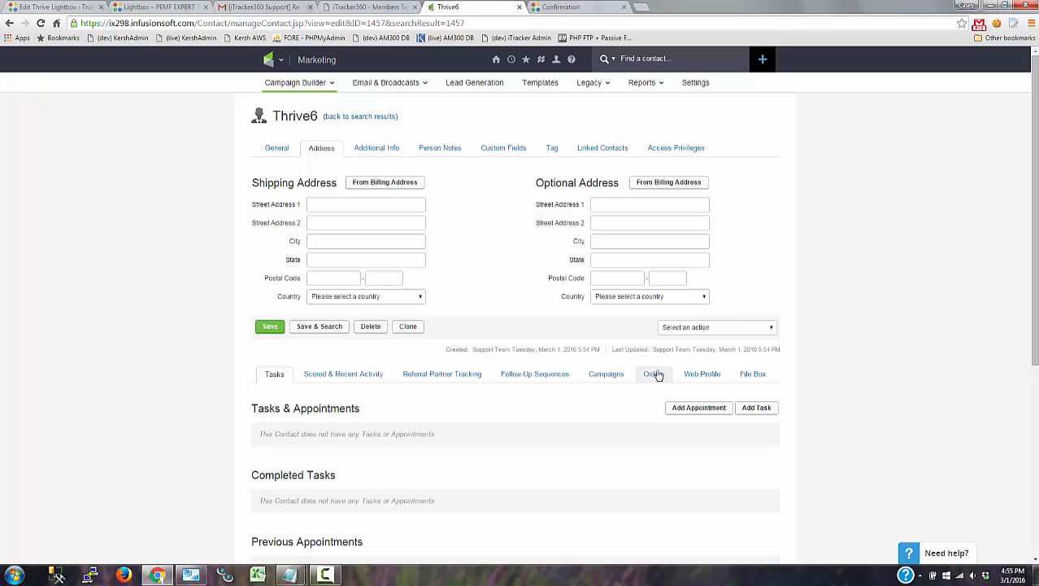
# Examine the contact's active campaign sequences, including Send iTracker360 HTTP Post, along with its recent history and upcoming items.
pyautogui.click(605, 379)
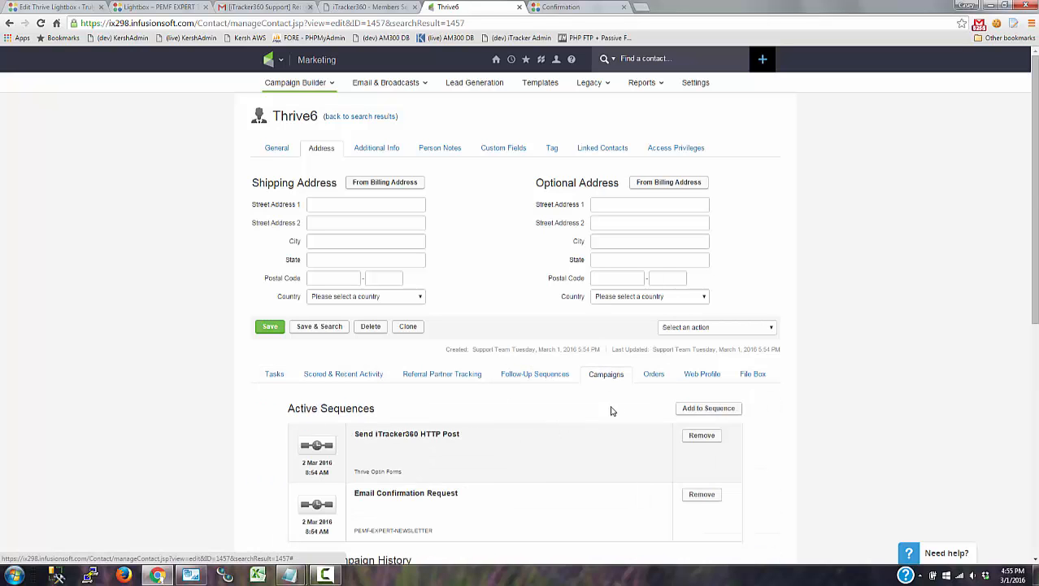
pyautogui.scroll(-3, 610, 409)
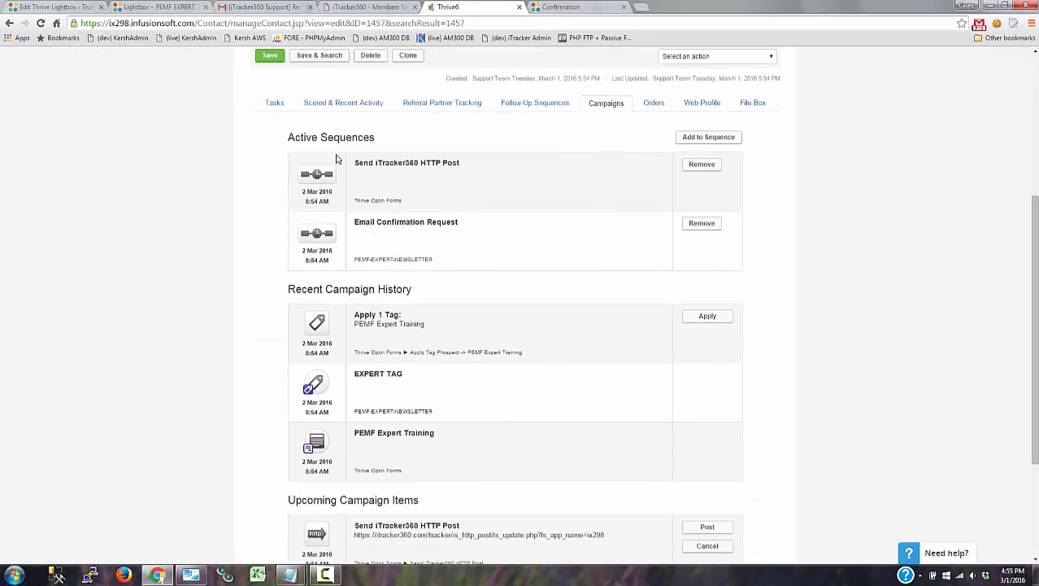
pyautogui.moveTo(373, 162); pyautogui.dragTo(461, 163)
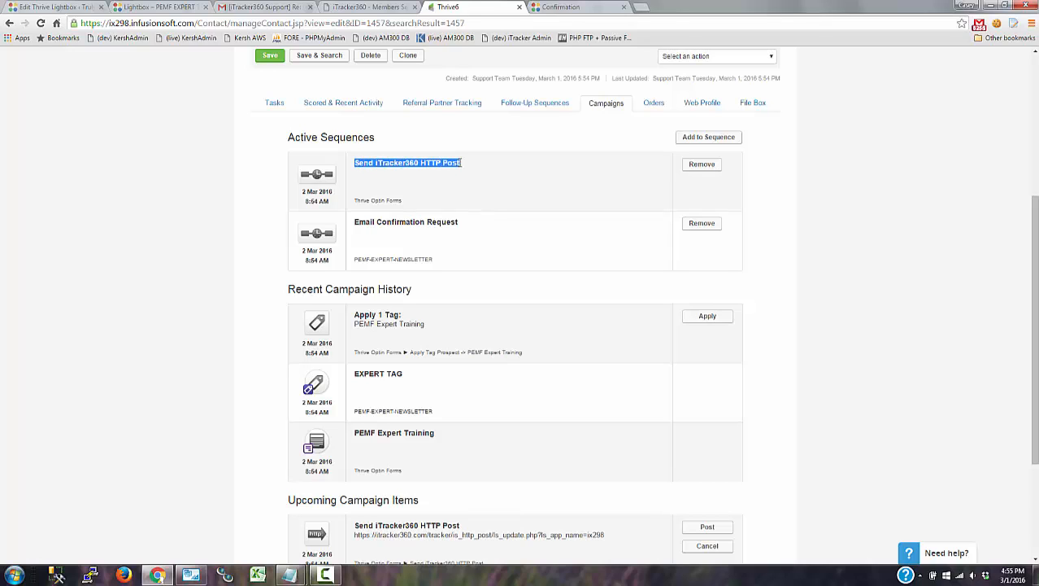
pyautogui.click(300, 138)
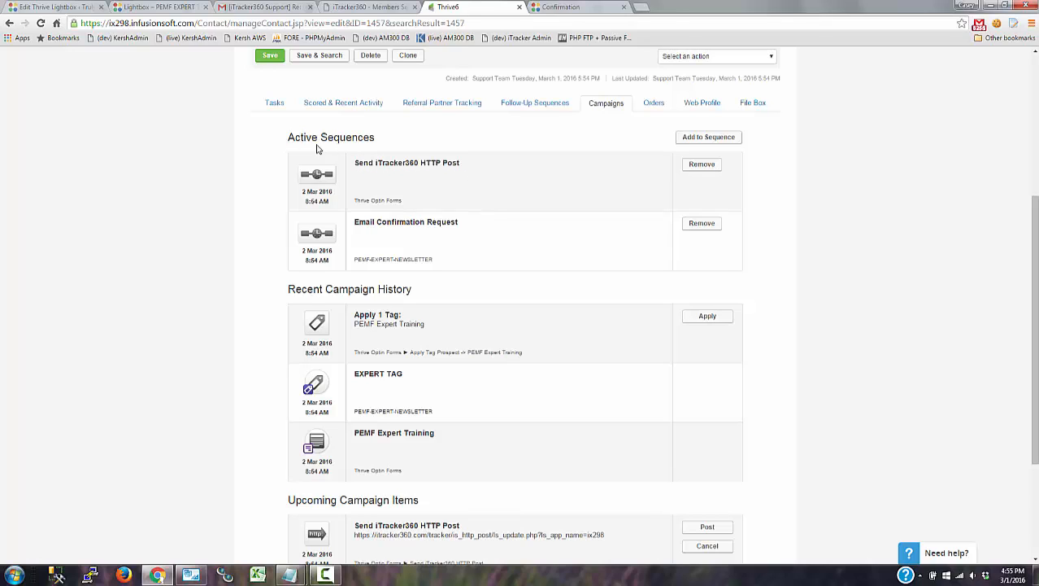
pyautogui.scroll(-1, 387, 226)
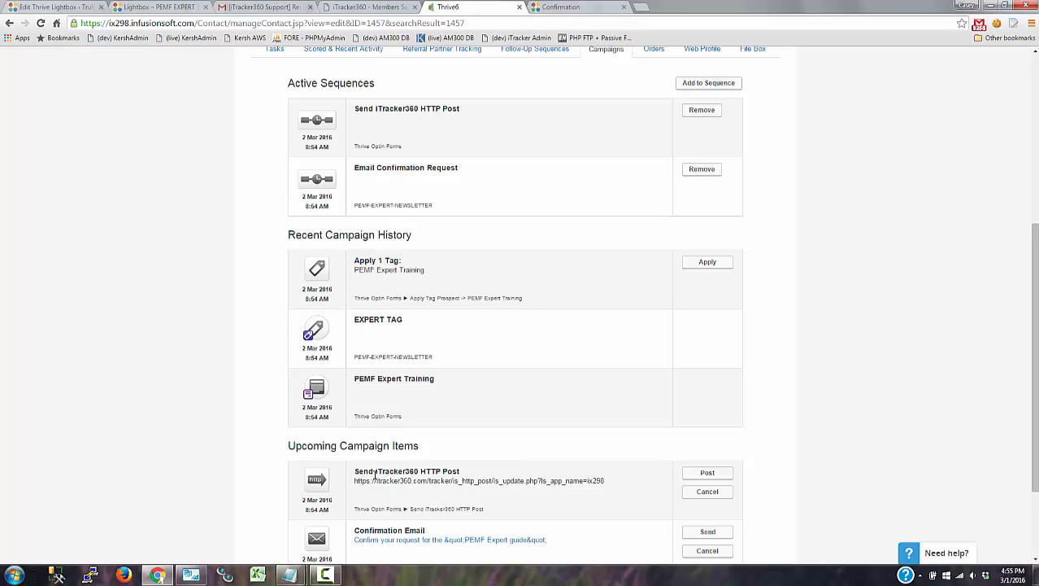
# Reload the contact record and recheck its campaign history for the Send iTracker360 HTTP Post item.
pyautogui.moveTo(375, 473); pyautogui.dragTo(616, 484)
pyautogui.click(253, 453)
pyautogui.press('F5')
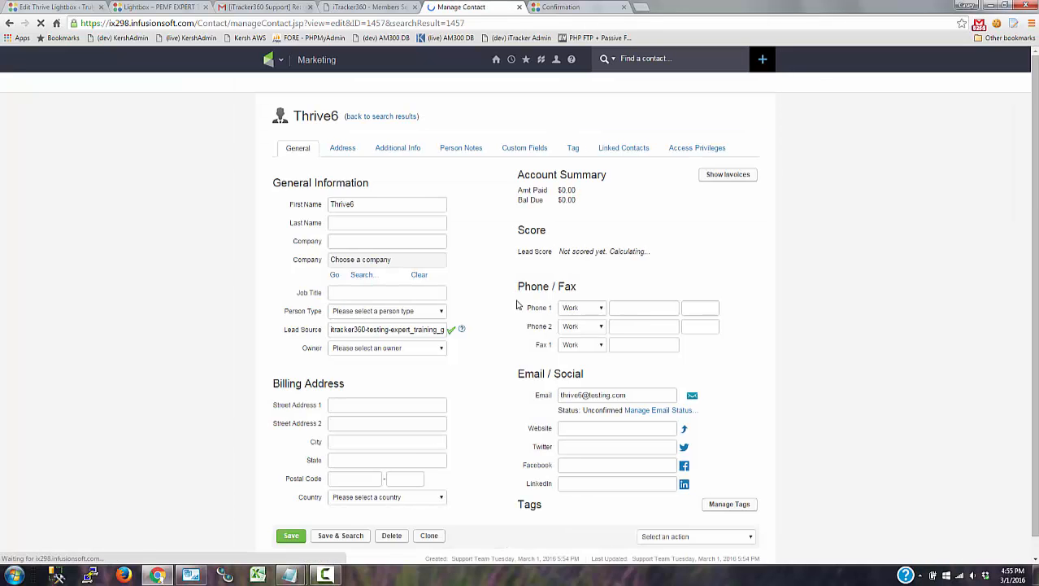
pyautogui.click(611, 278)
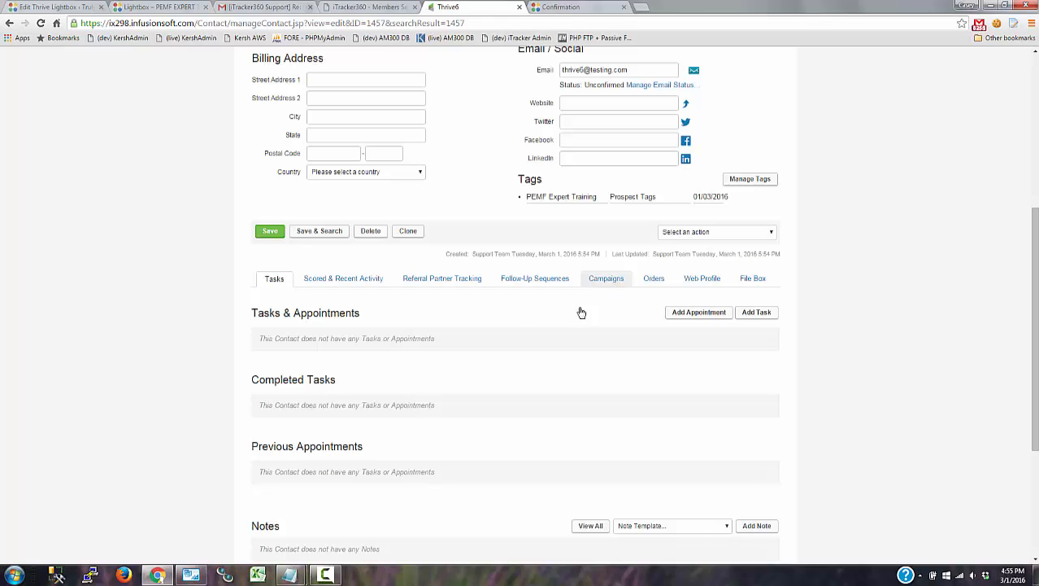
pyautogui.scroll(-2, 455, 417)
pyautogui.scroll(-2, 396, 350)
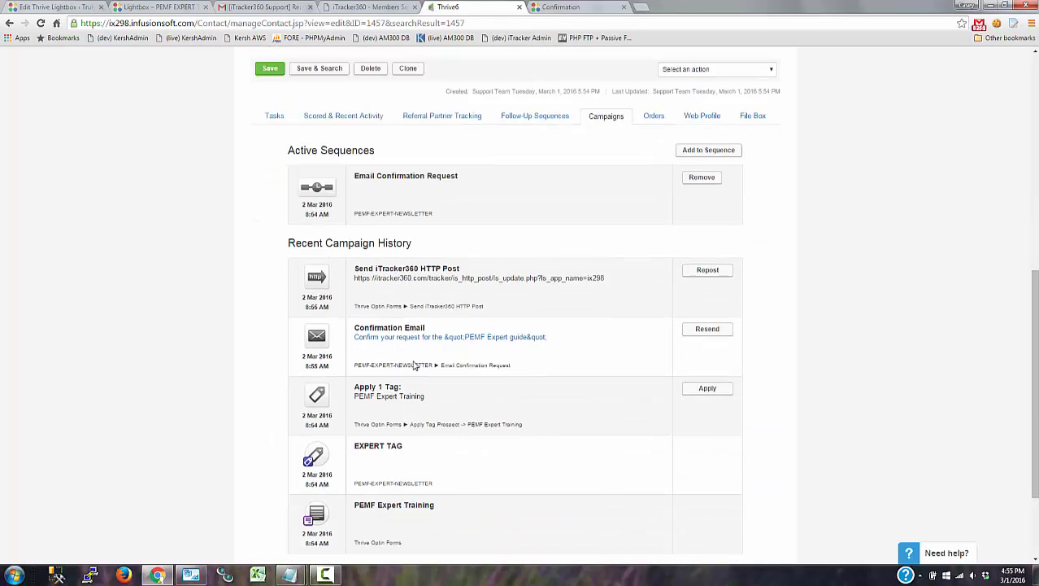
# Recheck the reloaded contact's additional info, and inspect the city, state, postal code and country under its optional address.
pyautogui.scroll(10, 419, 370)
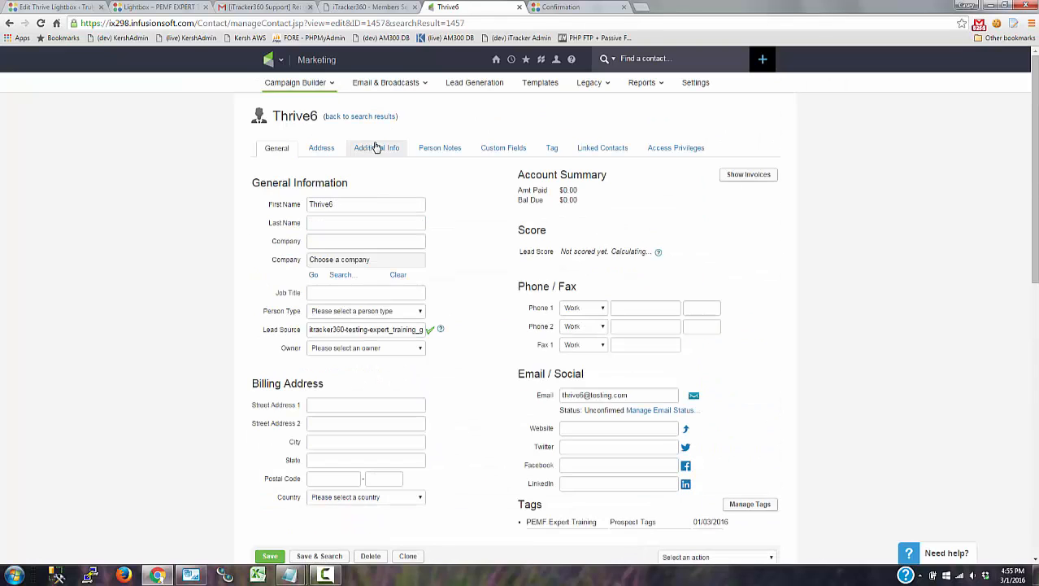
pyautogui.click(376, 148)
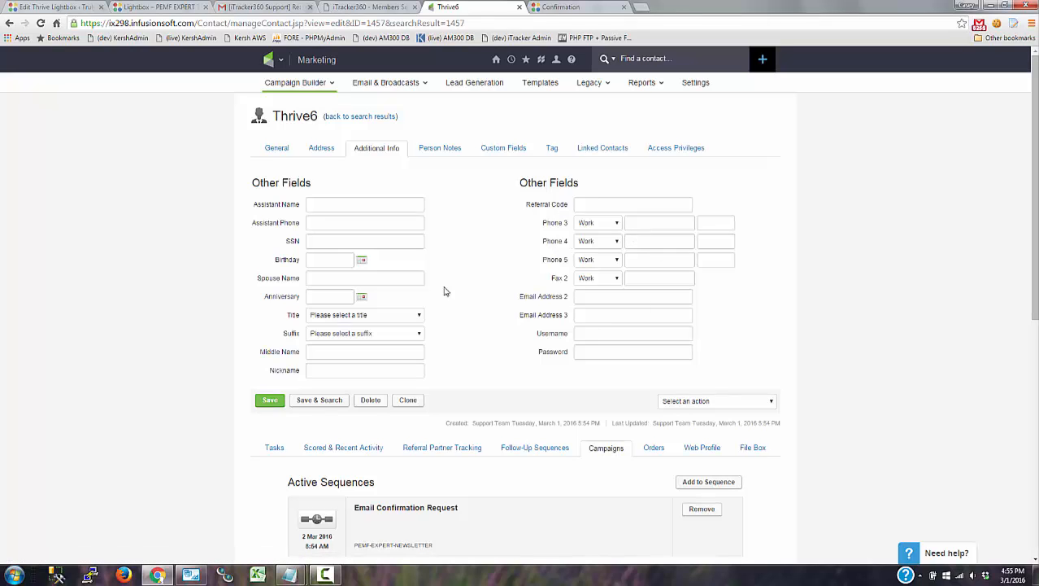
pyautogui.click(321, 147)
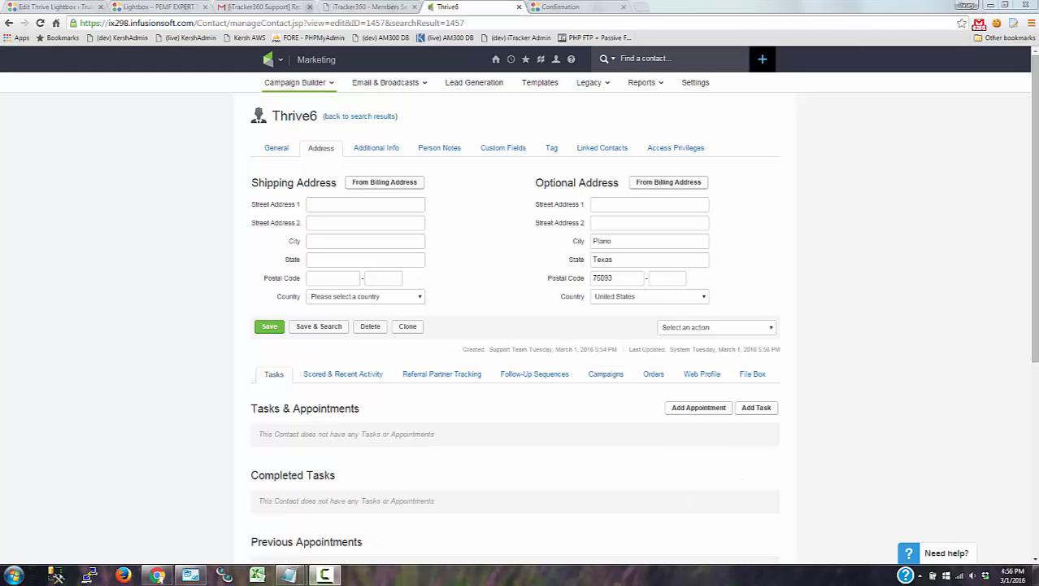
pyautogui.click(761, 299)
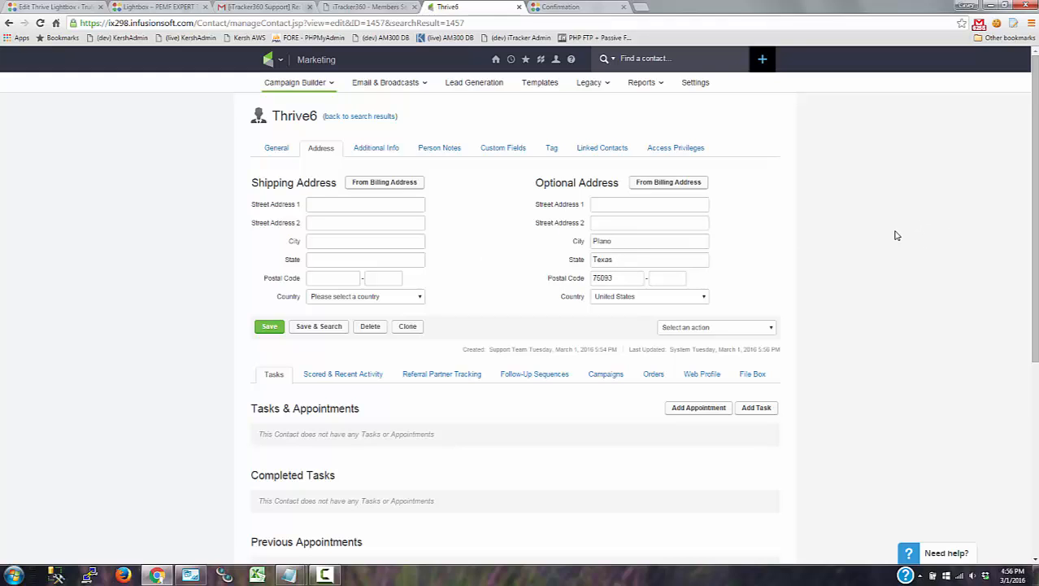
# Review the contact's custom fields from GaContent through GaCampaign.
pyautogui.click(513, 152)
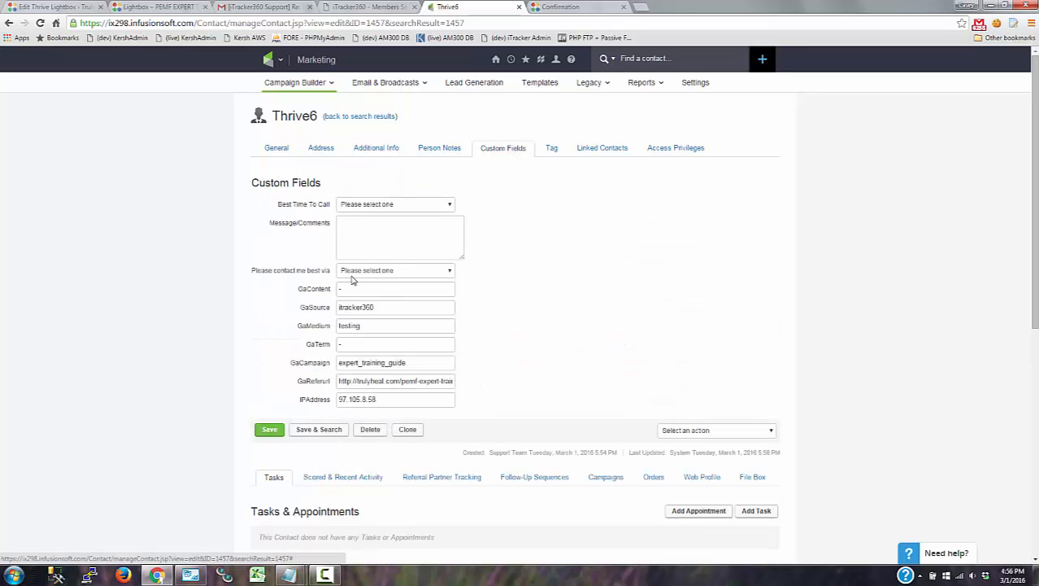
pyautogui.moveTo(271, 287); pyautogui.dragTo(502, 368)
pyautogui.click(537, 379)
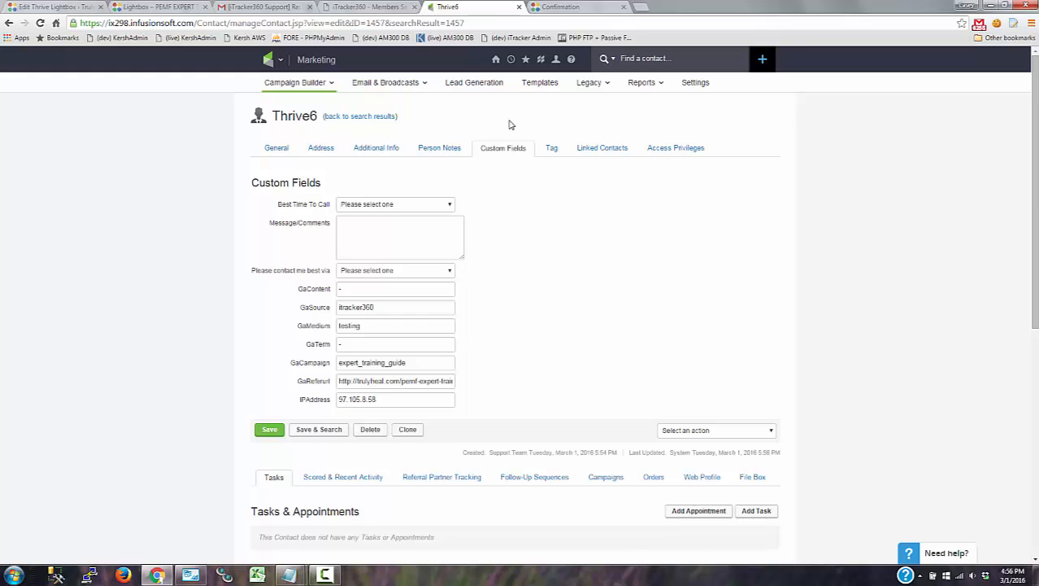
# Look at the campaign values in the iTracker360 link builder and return to the Thrive lightbox editor.
pyautogui.click(379, 7)
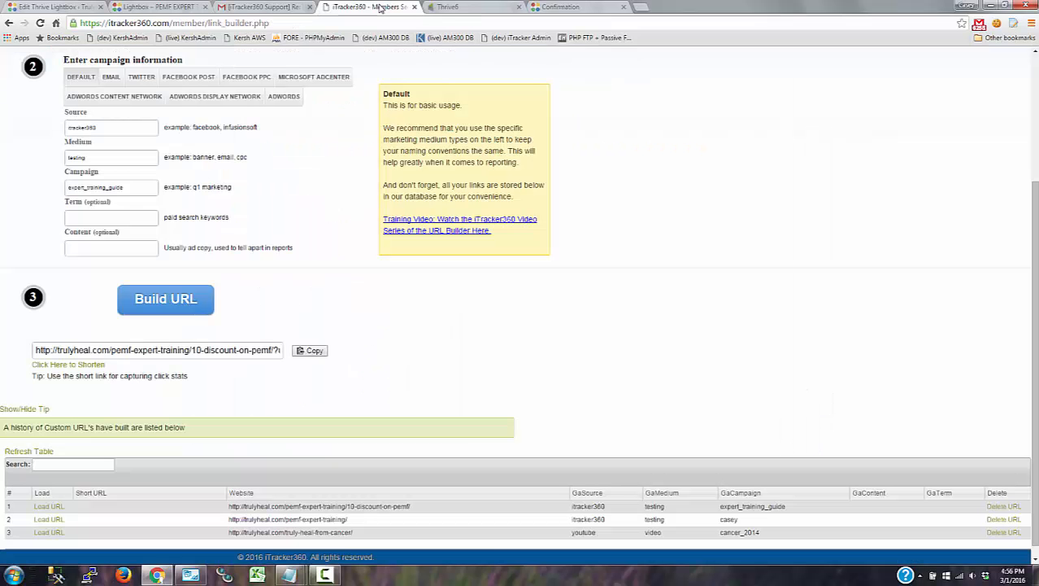
pyautogui.click(159, 7)
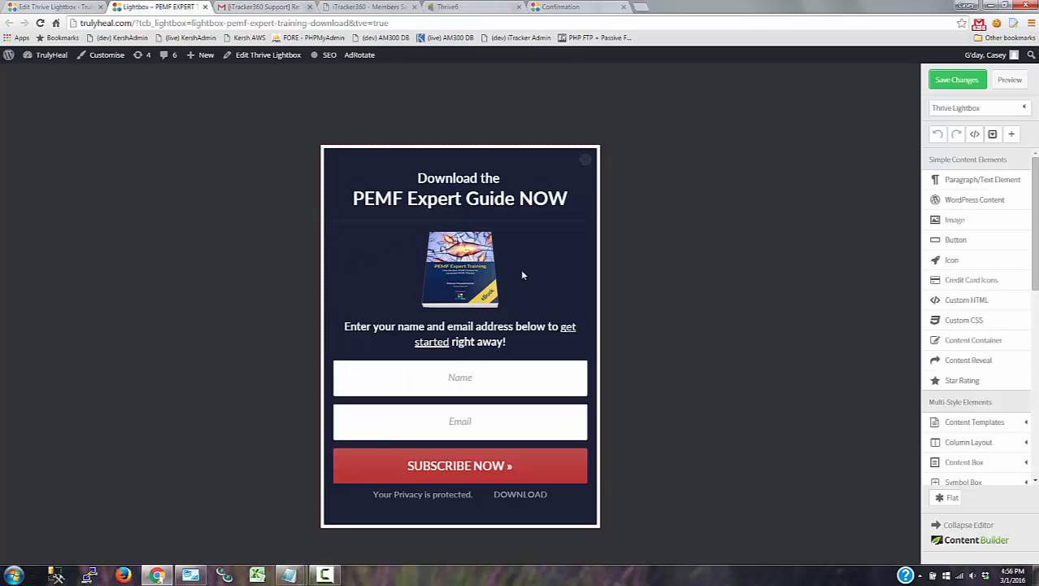